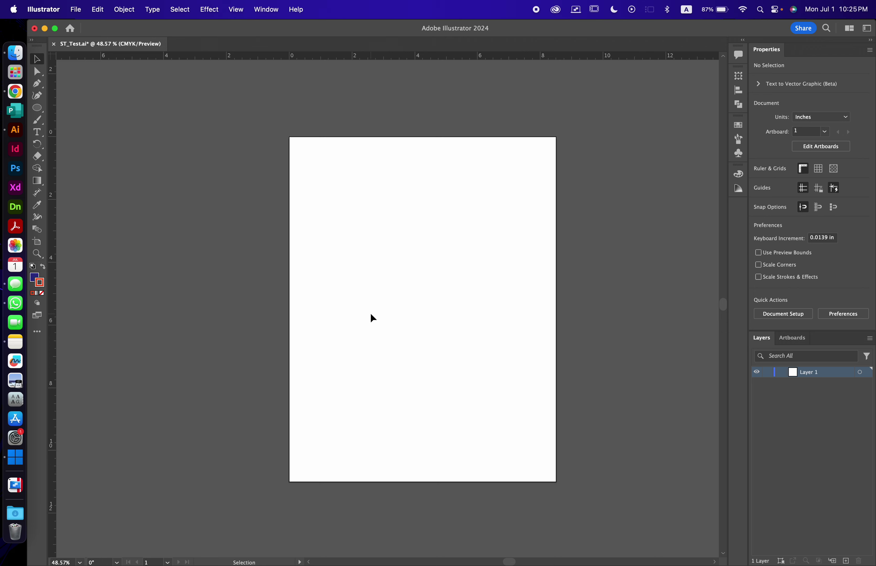
Draw a closed heart about 2.6 in wide and 2.1 in high with the Pen tool, using curved segments and a sharp lower point
left_click(37, 83)
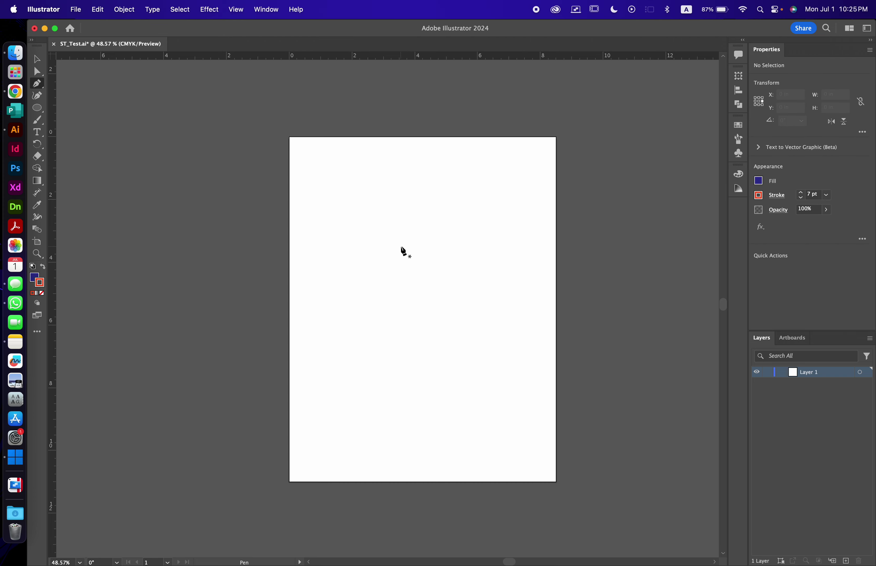
scroll(402, 249, "up", 3)
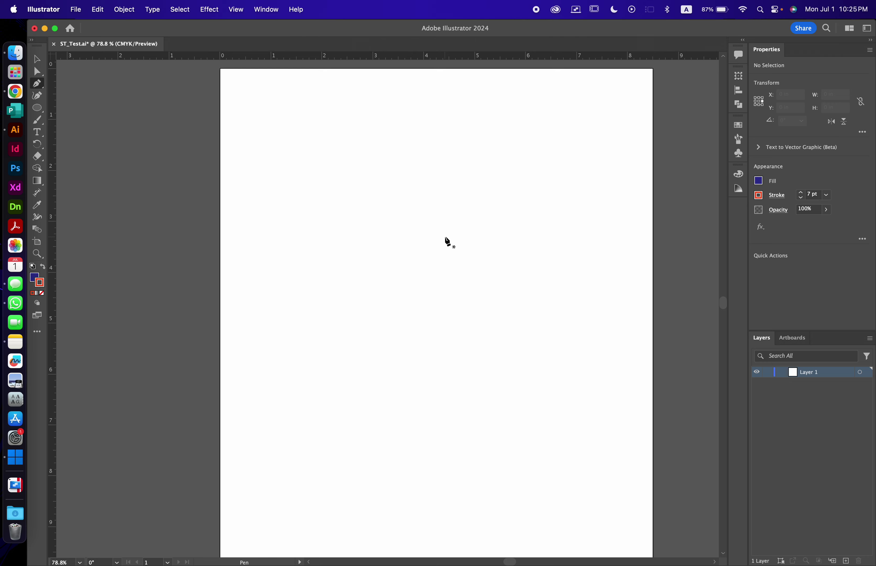
left_click(501, 236)
left_click_drag(501, 237, 517, 277)
left_click_drag(441, 322, 435, 338)
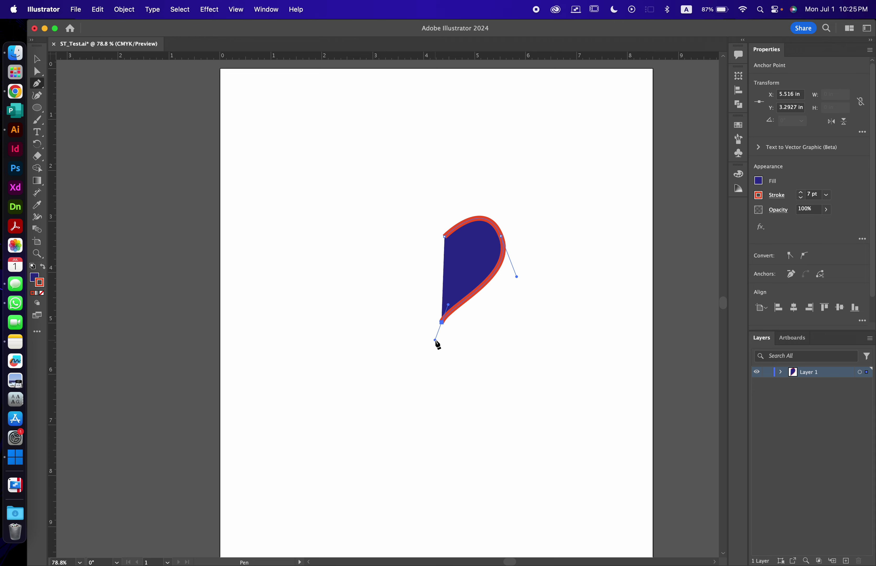
key("alt")
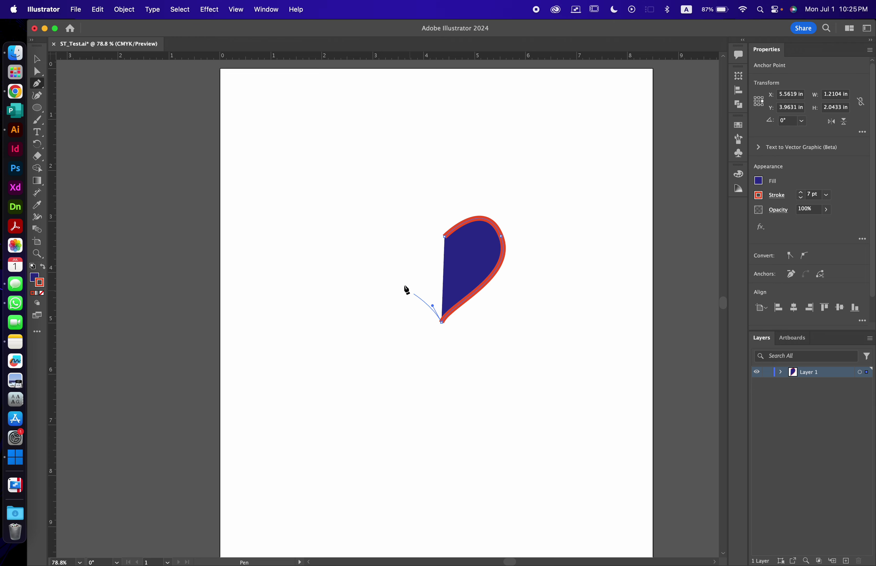
left_click_drag(372, 241, 379, 209)
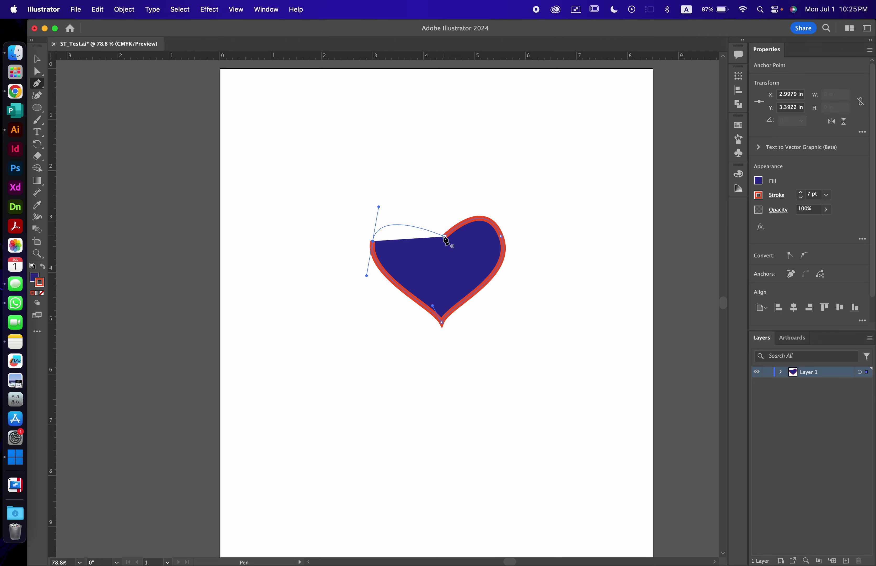
left_click_drag(445, 237, 458, 259)
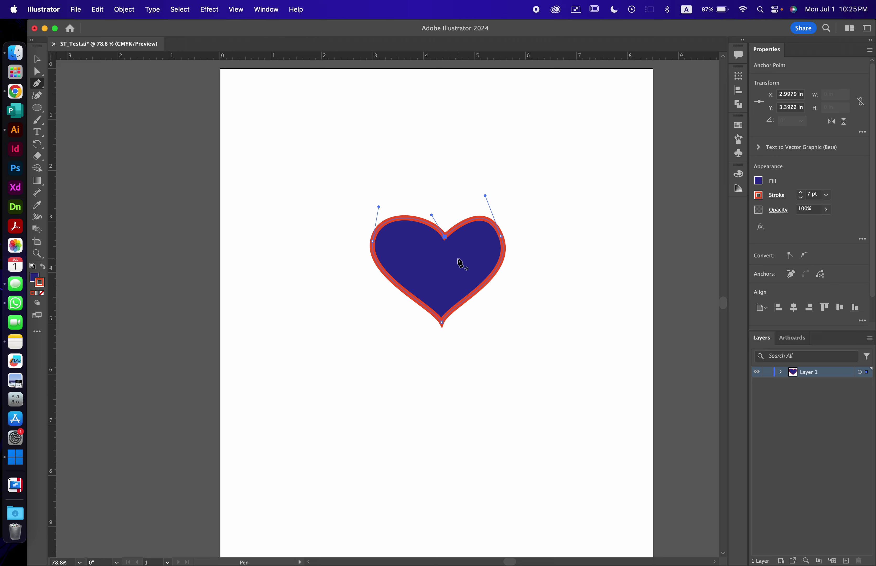
Move the whole heart off the artboard onto the canvas to its left and deselect it
key("a")
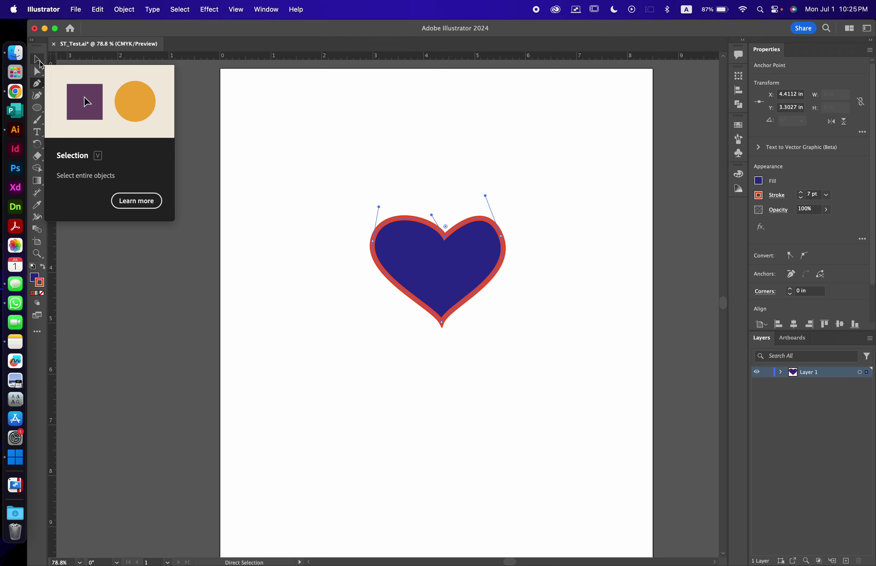
left_click(40, 64)
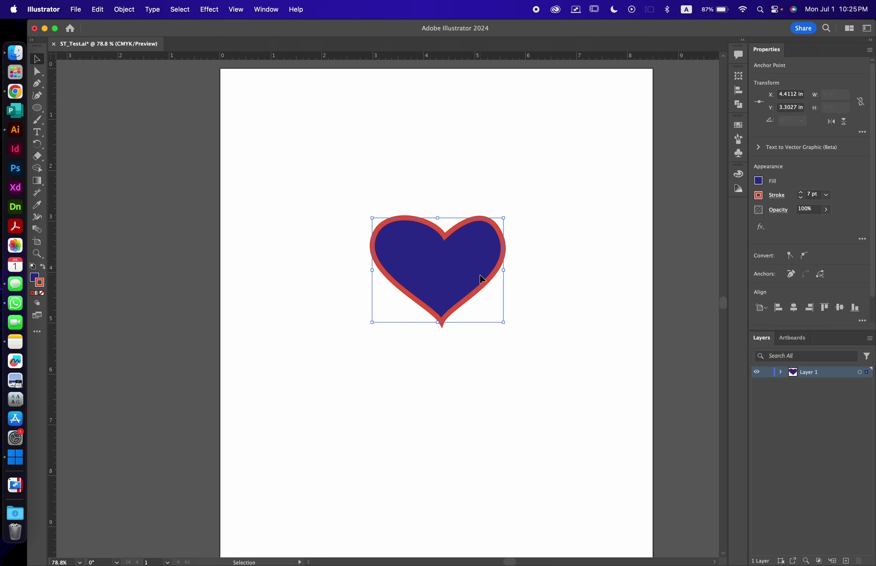
left_click_drag(482, 279, 181, 274)
left_click(437, 261)
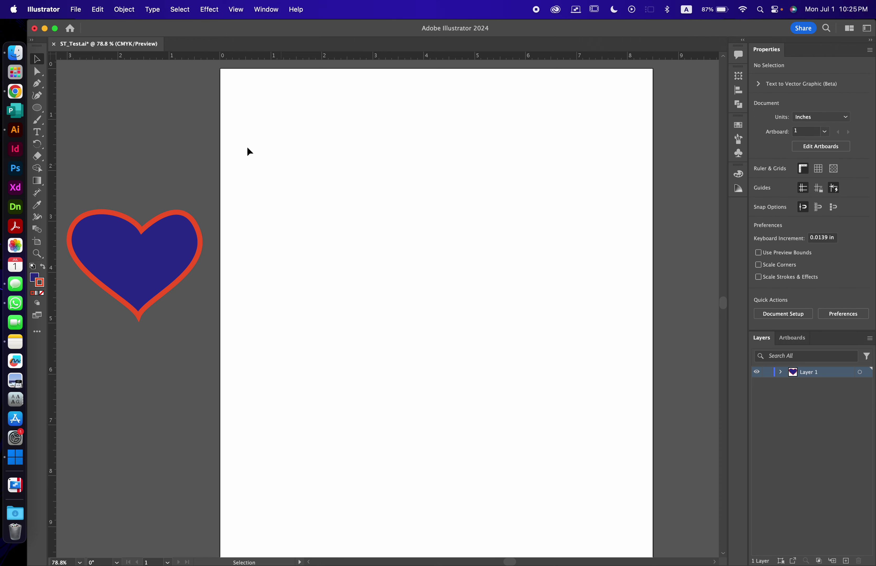
Draw a closed inverted triangle about 3 in wide and 2 in high with the Pen tool, adding an anchor midway along its top edge
left_click(38, 85)
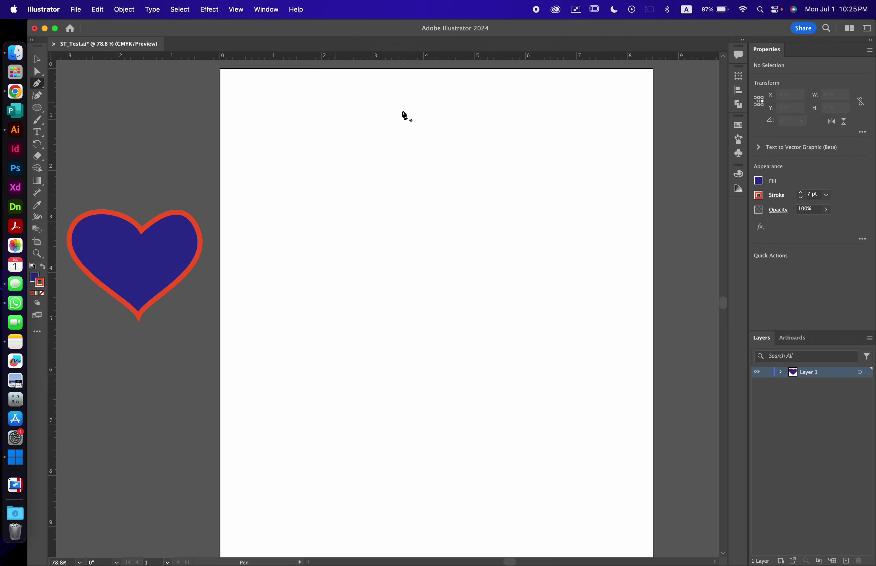
left_click(428, 220)
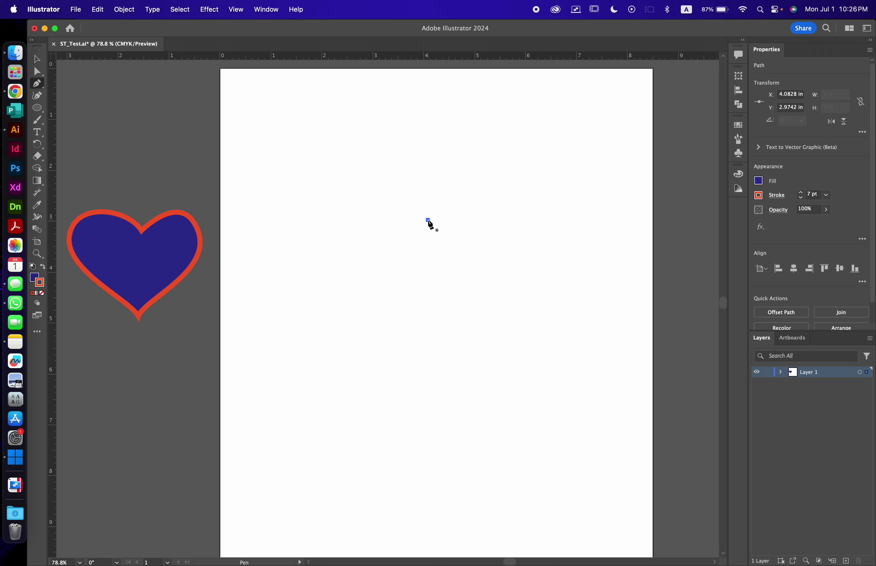
left_click(505, 220)
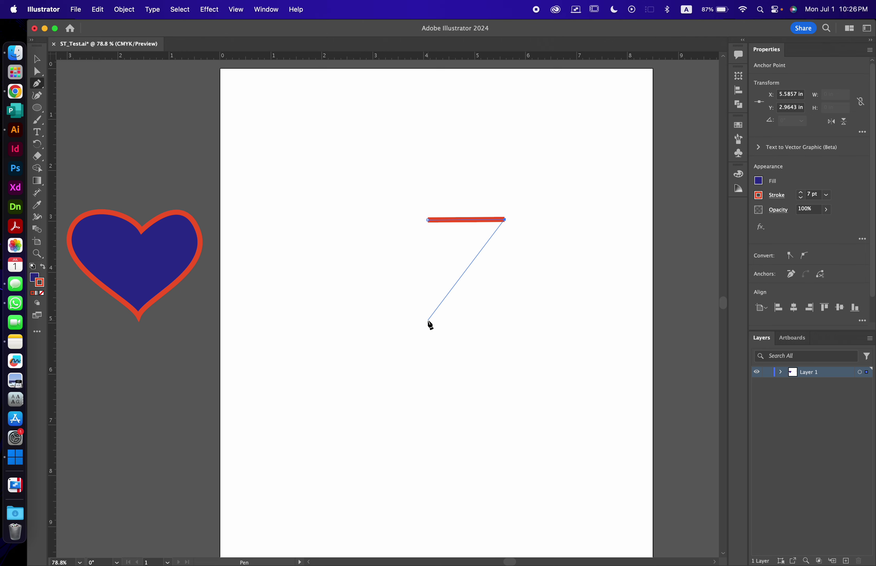
left_click(428, 321)
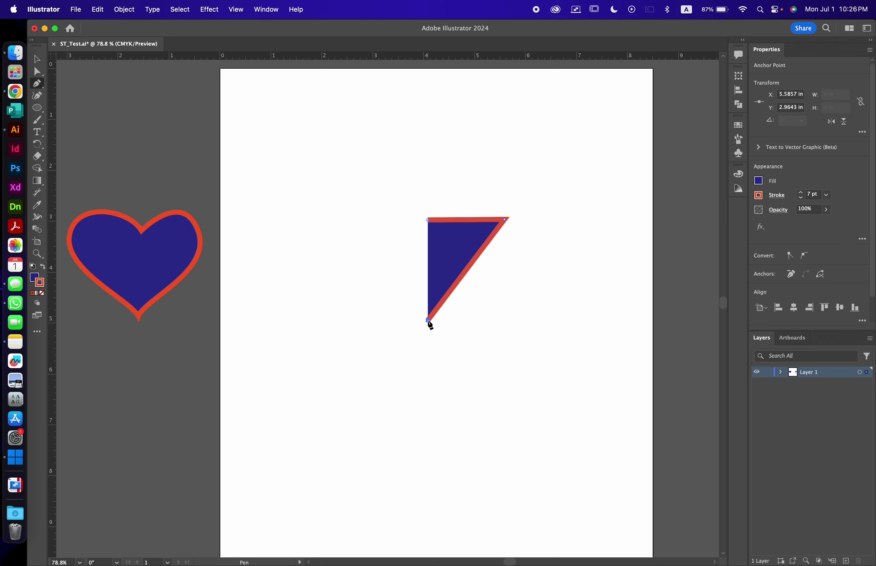
left_click(350, 219)
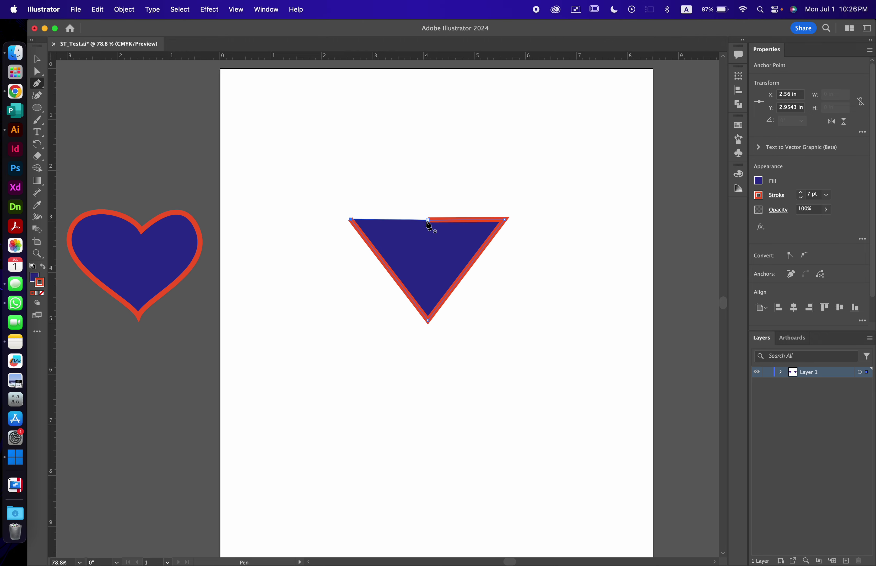
left_click(428, 221)
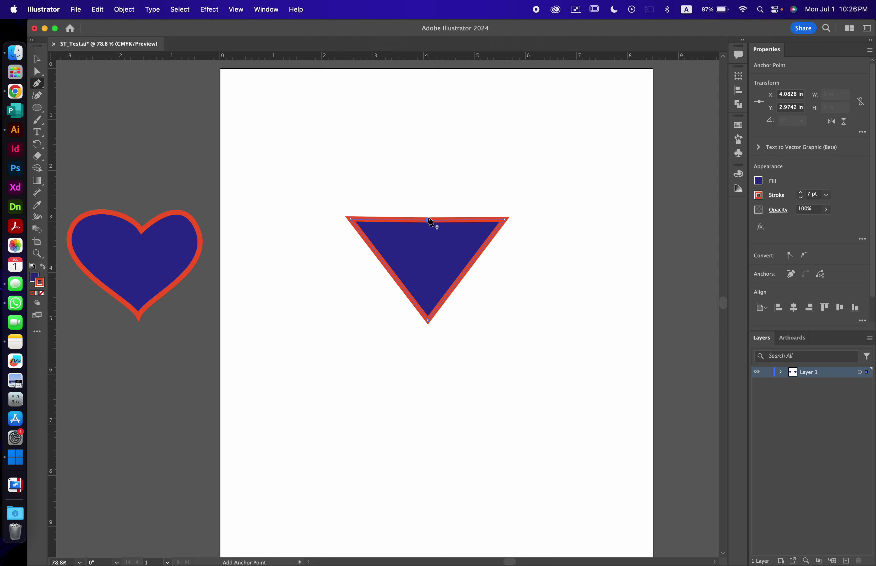
Convert the triangle's upper-right corner to a smooth point with the Anchor Point tool to form a rounded right lobe
left_click(43, 74)
left_click(37, 83)
key("a")
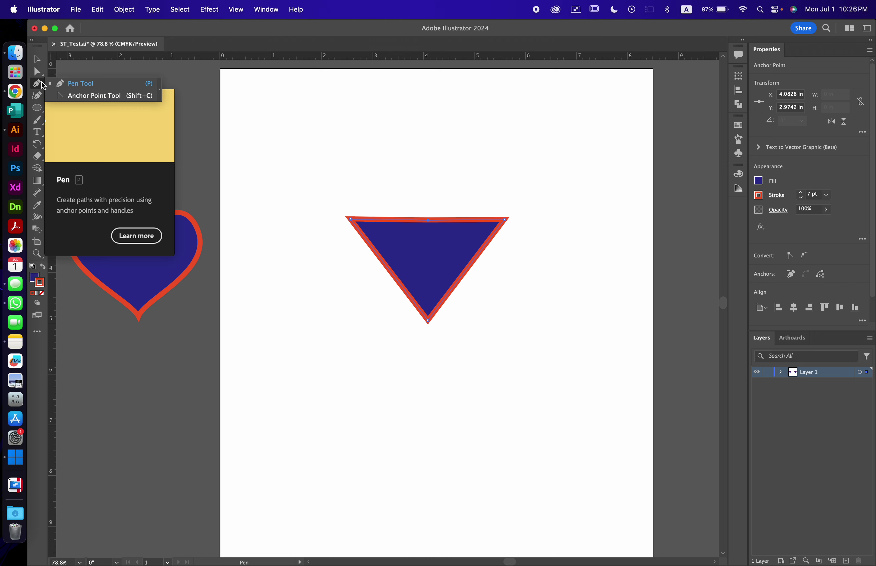
left_click_drag(41, 84, 75, 93)
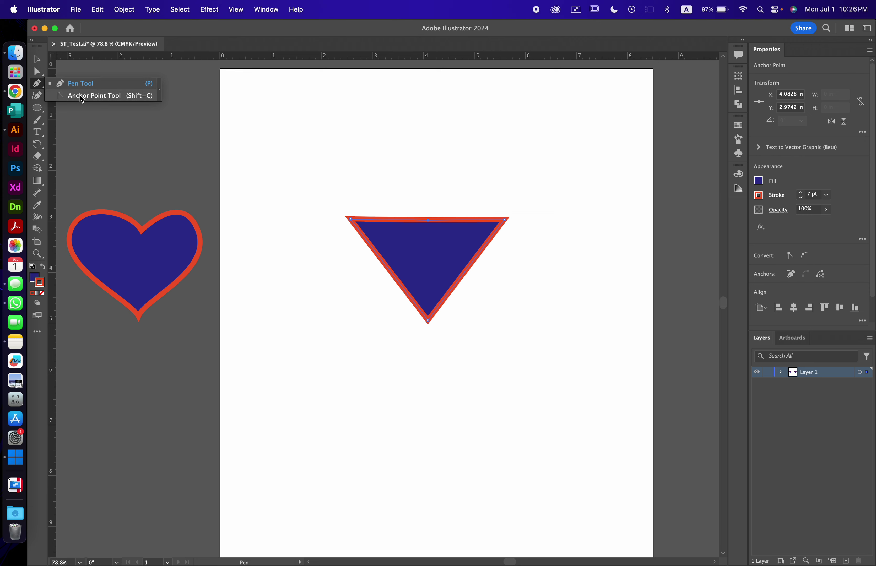
left_click(80, 95)
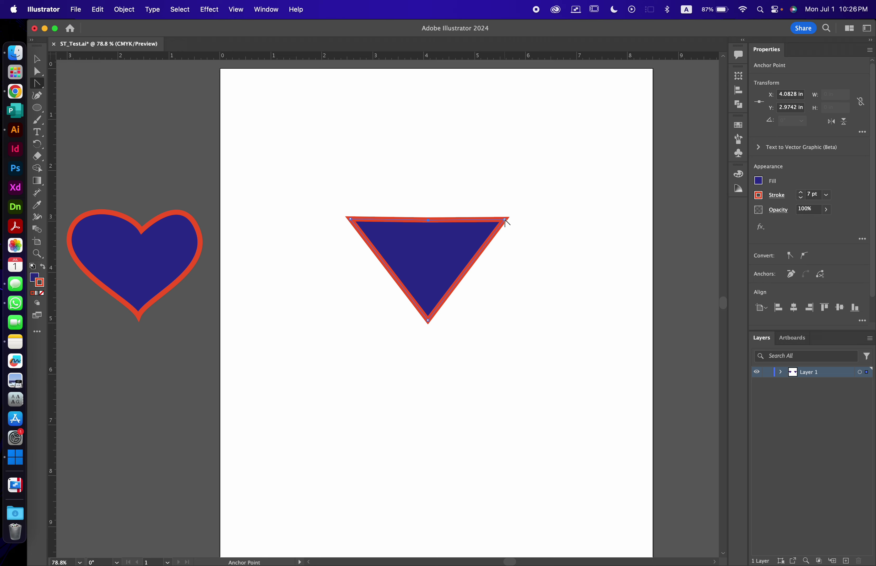
left_click_drag(505, 221, 522, 266)
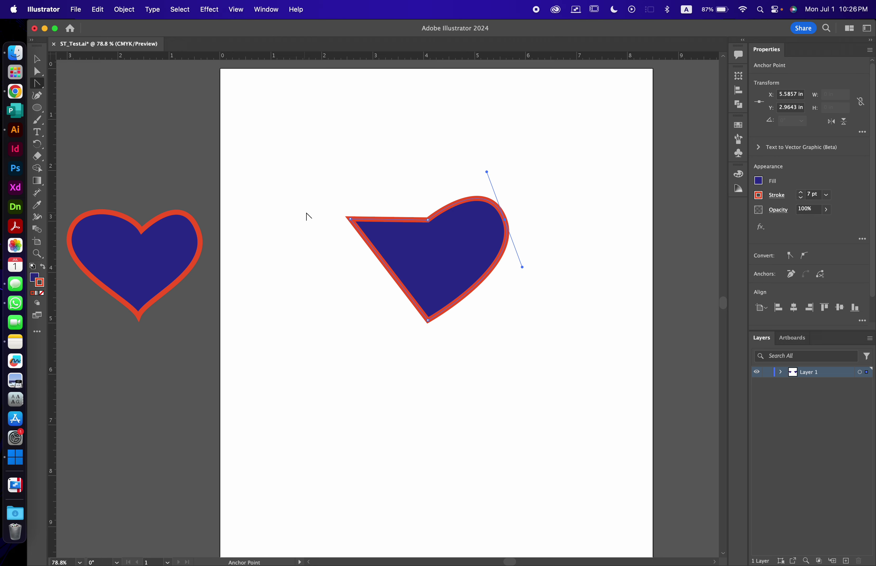
Convert the upper-left corner to a smooth point, redoing the curve once, to complete the heart's left lobe, and deselect the shape
left_click_drag(351, 221, 373, 166)
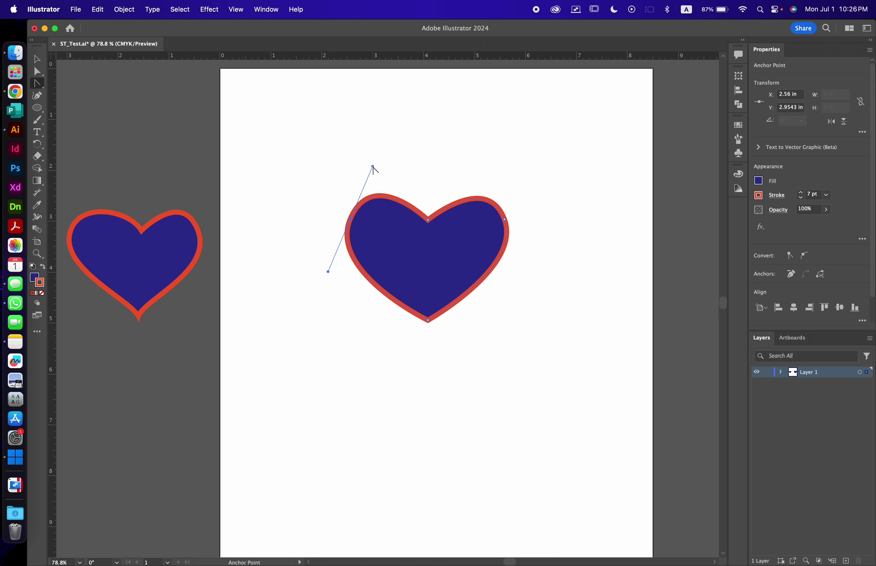
key("super+z")
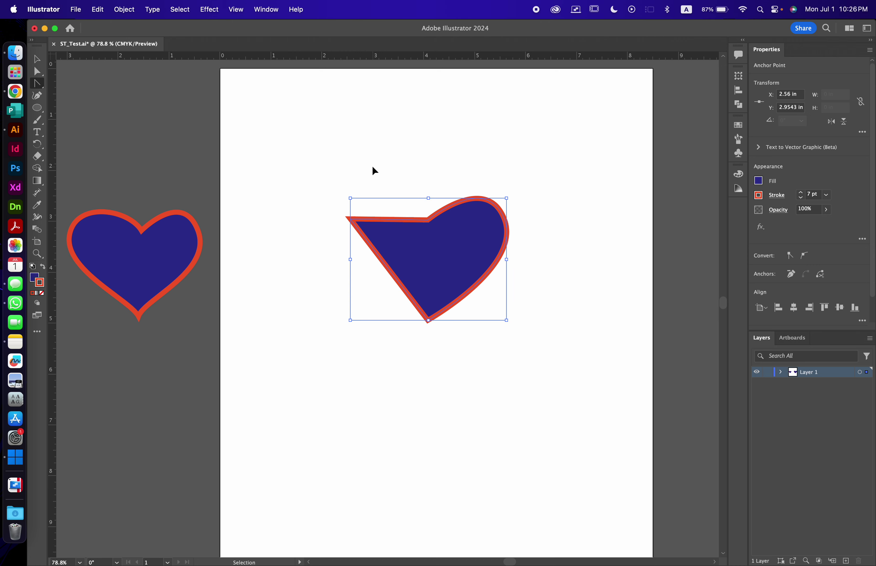
left_click_drag(350, 220, 380, 176)
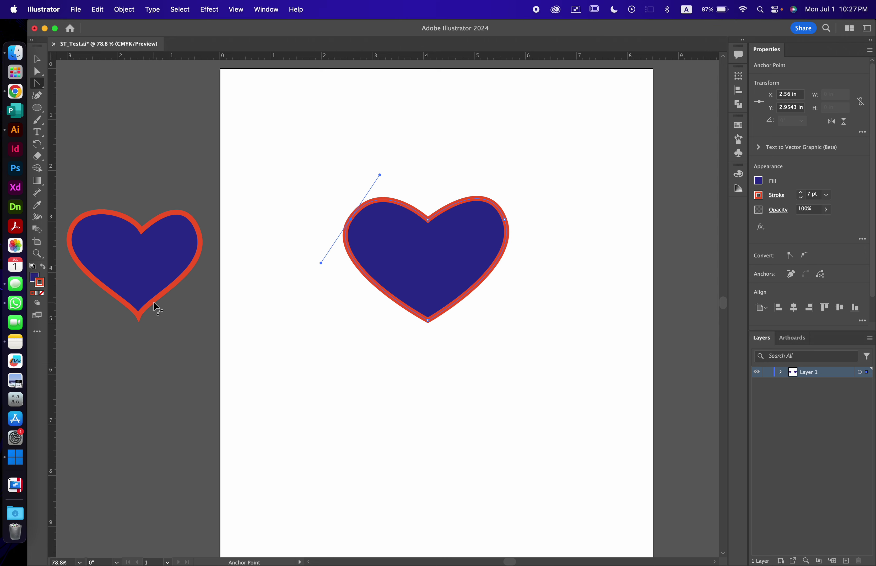
scroll(441, 370, "up", 1)
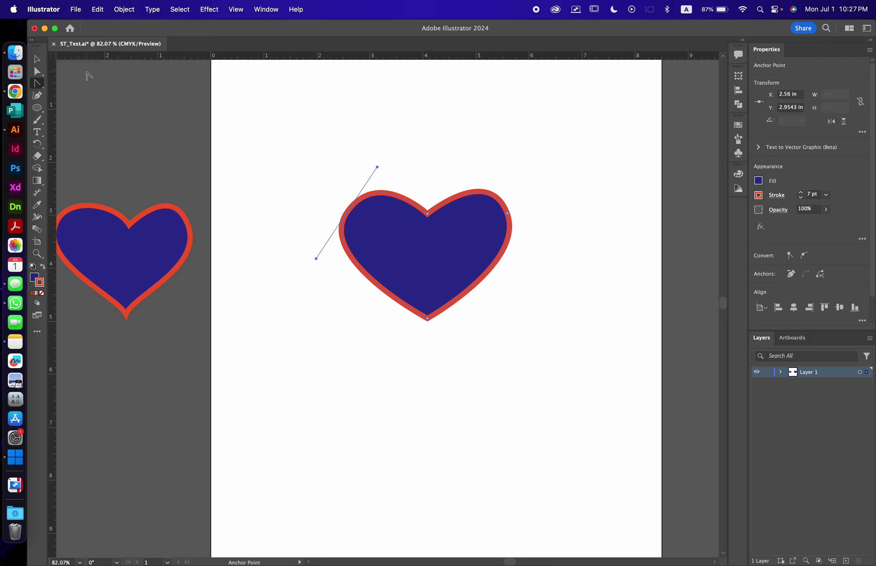
left_click(39, 60)
left_click(244, 257)
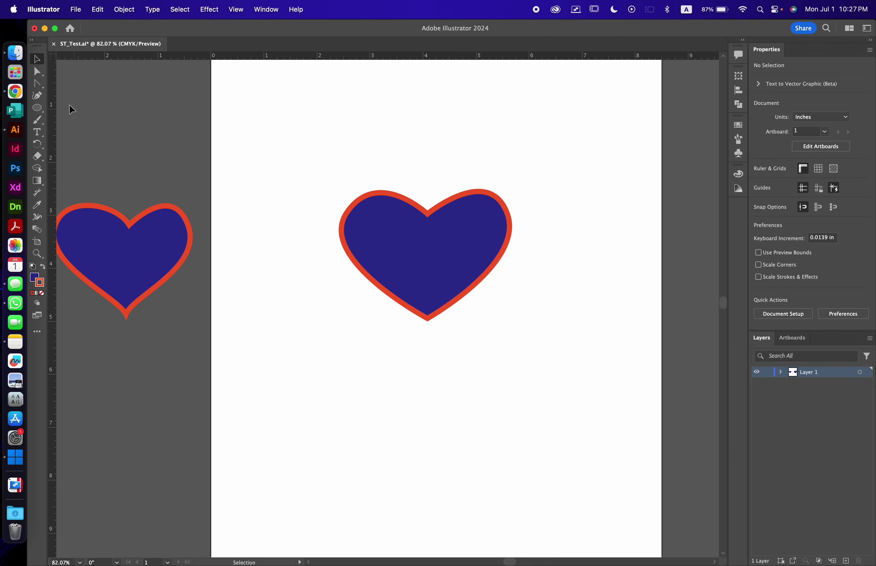
Fine-tune the lower direction handle of the second heart's right lobe with the Direct Selection tool and deselect the path
left_click(37, 71)
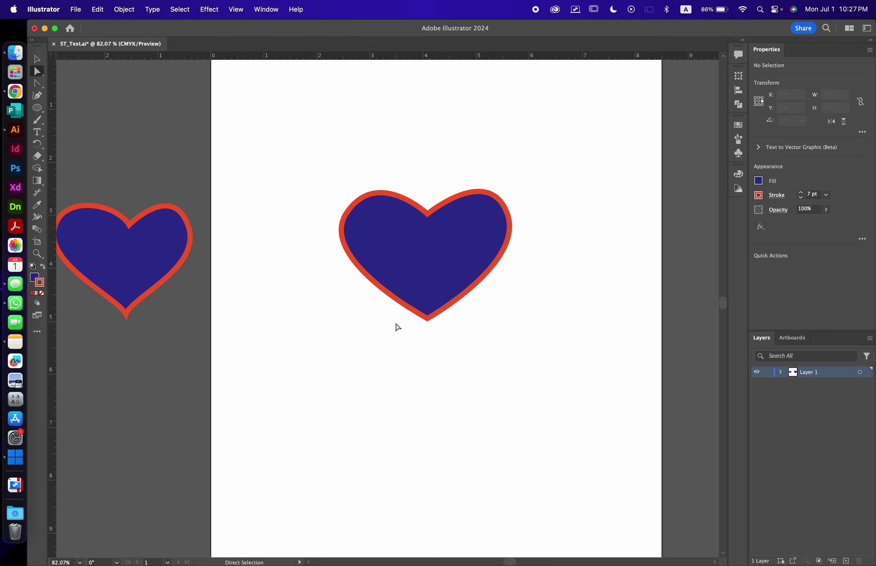
left_click(428, 318)
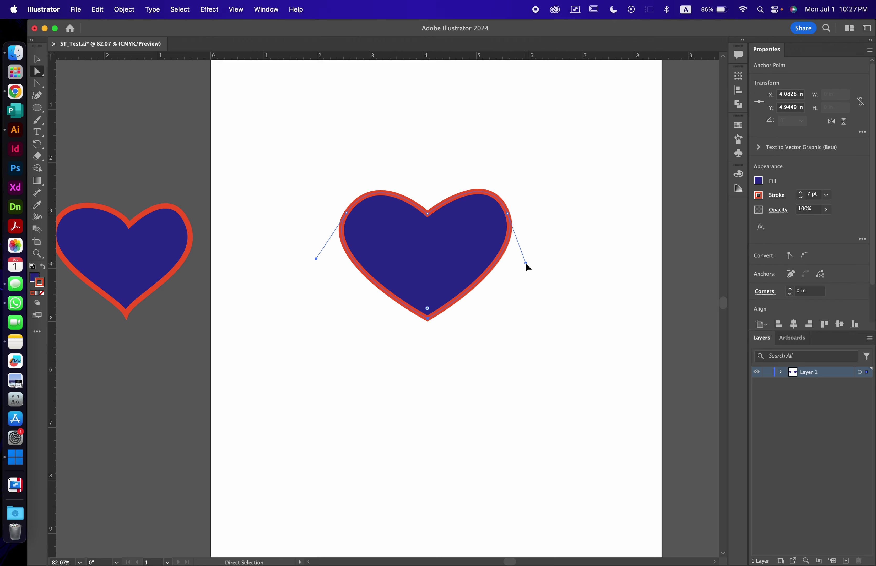
mouse_move(525, 264)
left_mouse_down()
mouse_move(540, 241)
mouse_move(531, 261)
left_mouse_up()
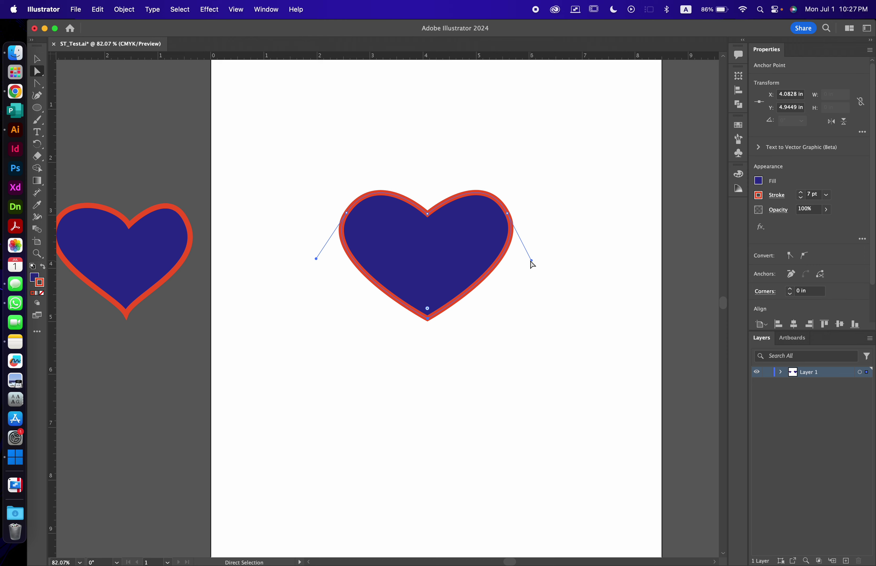
left_click_drag(530, 261, 528, 263)
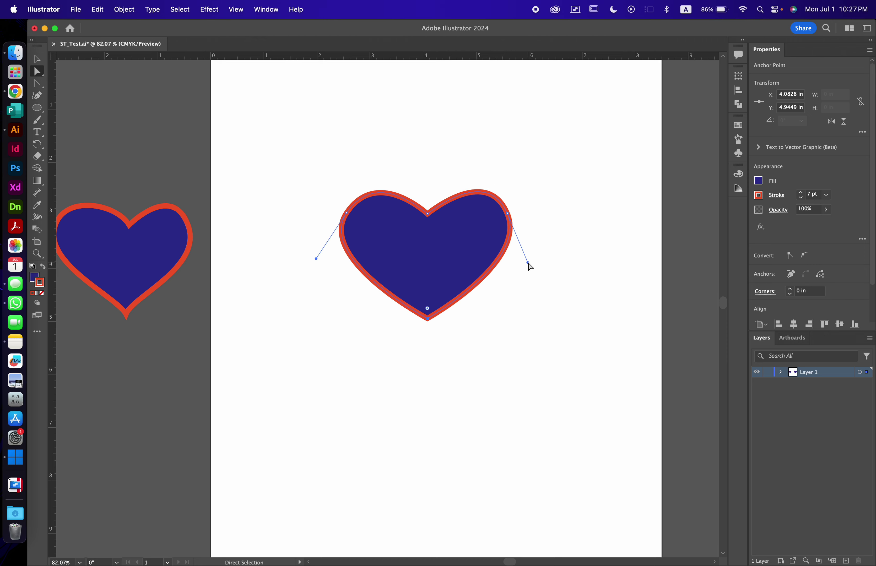
left_click(461, 334)
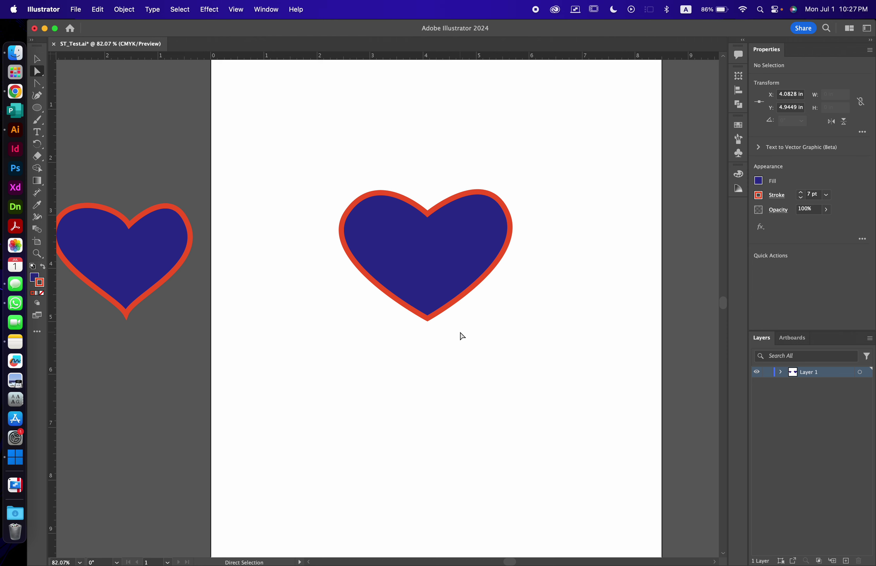
Refine the right lobe's curve by adjusting both the upper and lower direction handles of its outer anchor point
left_click(428, 319)
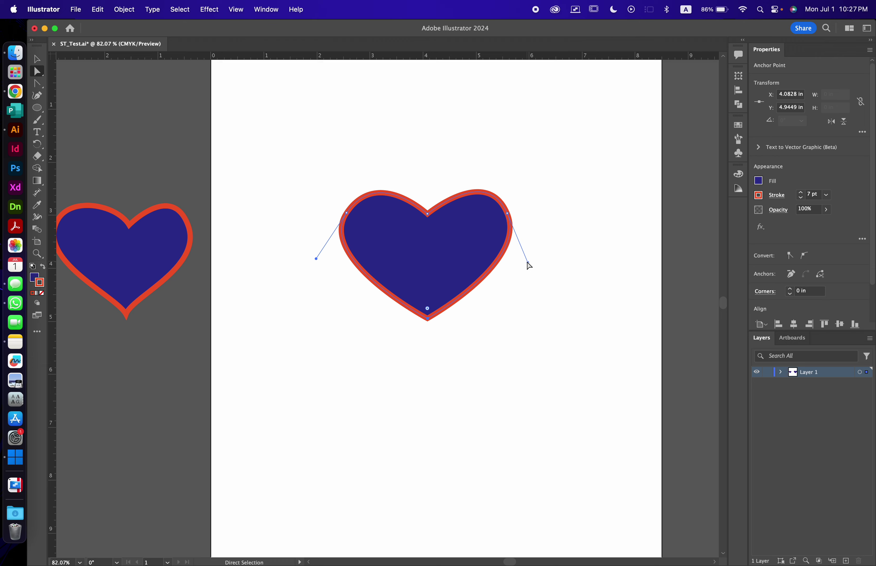
mouse_move(528, 263)
left_mouse_down()
mouse_move(506, 274)
mouse_move(529, 267)
mouse_move(516, 200)
mouse_move(523, 259)
left_mouse_up()
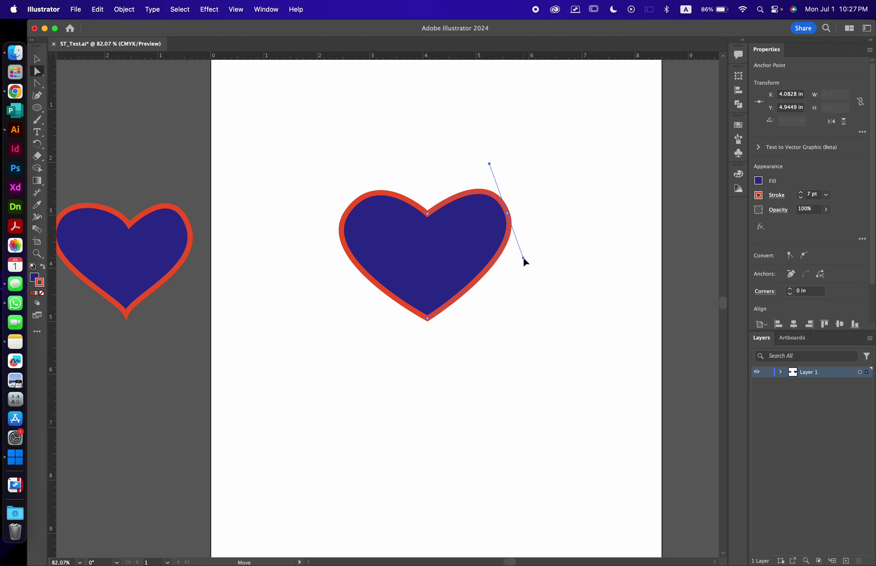
left_click(506, 214)
mouse_move(488, 164)
left_mouse_down()
mouse_move(464, 185)
mouse_move(497, 156)
mouse_move(491, 161)
left_mouse_up()
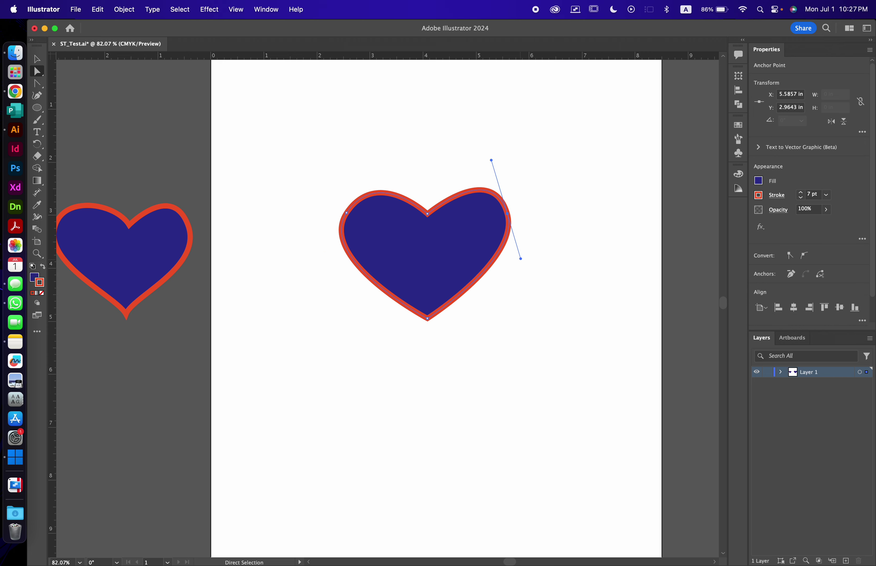
left_click_drag(520, 255, 525, 259)
Move the first heart back onto the artboard, below and to the left of the second heart
left_click(159, 288)
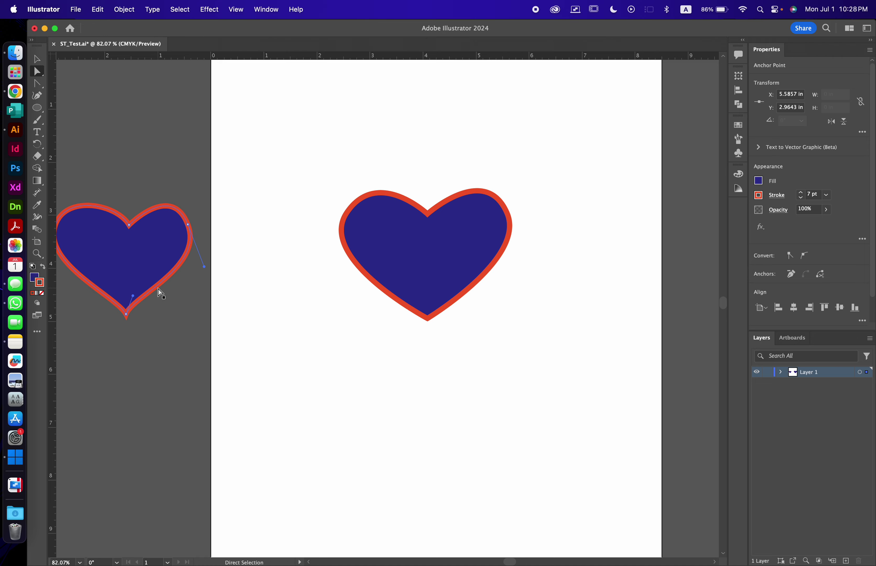
left_click_drag(136, 266, 336, 397)
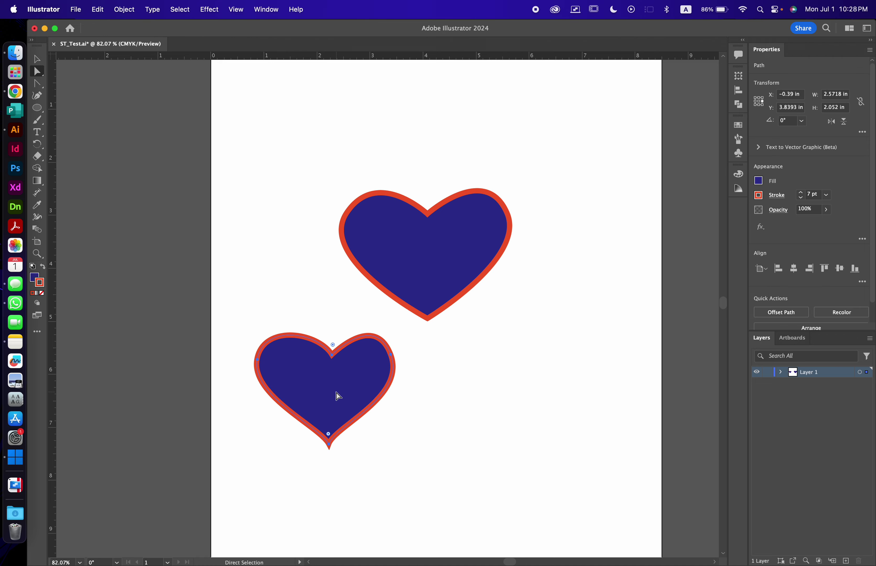
scroll(339, 393, "up", 2)
scroll(339, 393, "up", 2)
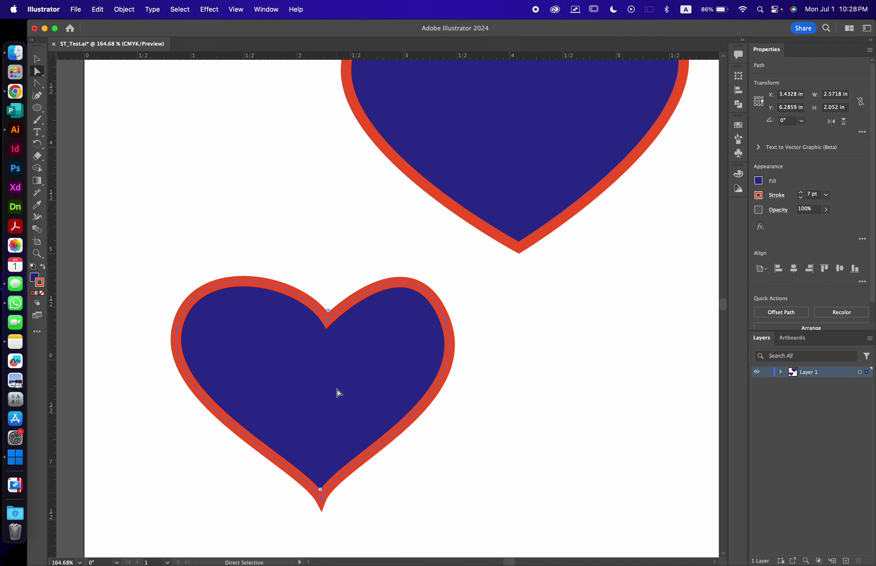
Reshape the smaller heart's bottom tip by adjusting both direction handles of its bottom anchor point to form a symmetrical point
left_click(321, 500)
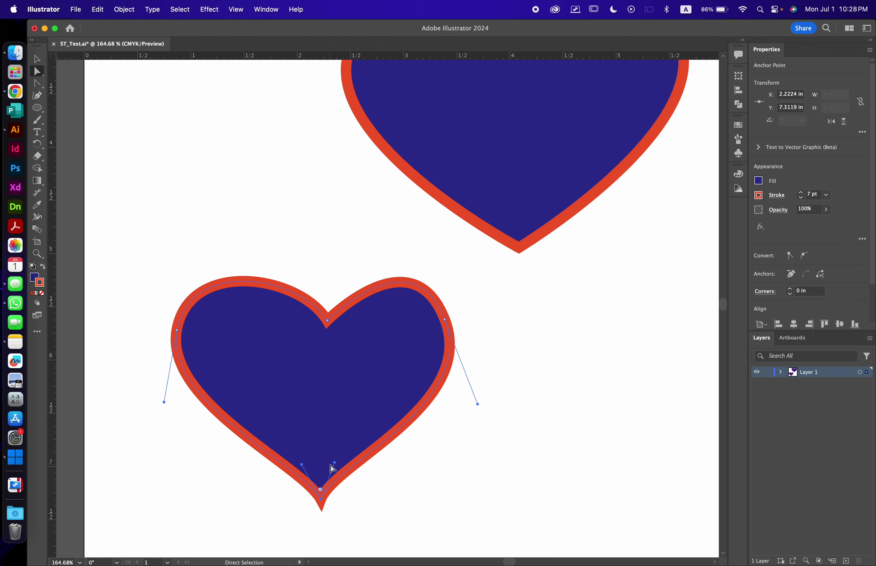
scroll(333, 470, "down", 3)
scroll(333, 469, "left", 2)
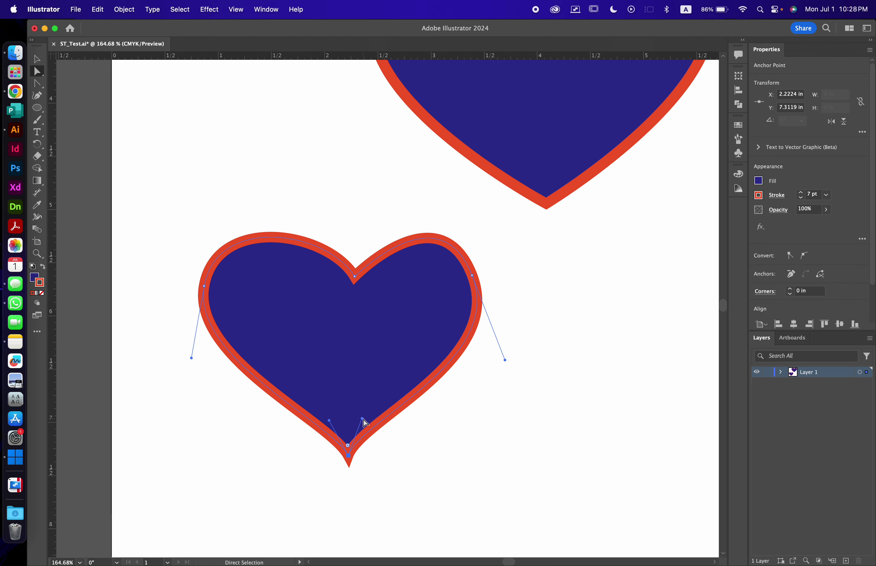
left_click_drag(363, 419, 450, 476)
left_click_drag(328, 421, 299, 405)
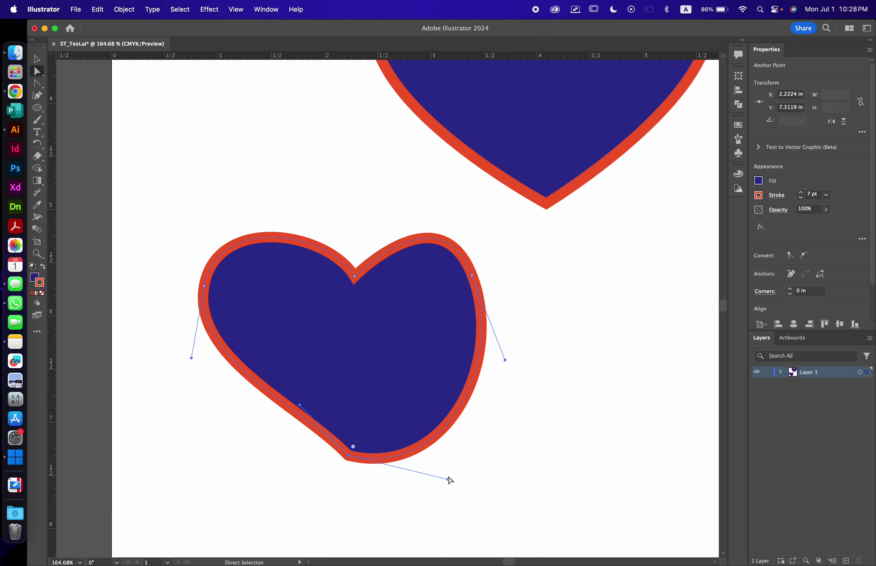
left_click_drag(448, 479, 442, 476)
left_click_drag(369, 422, 365, 413)
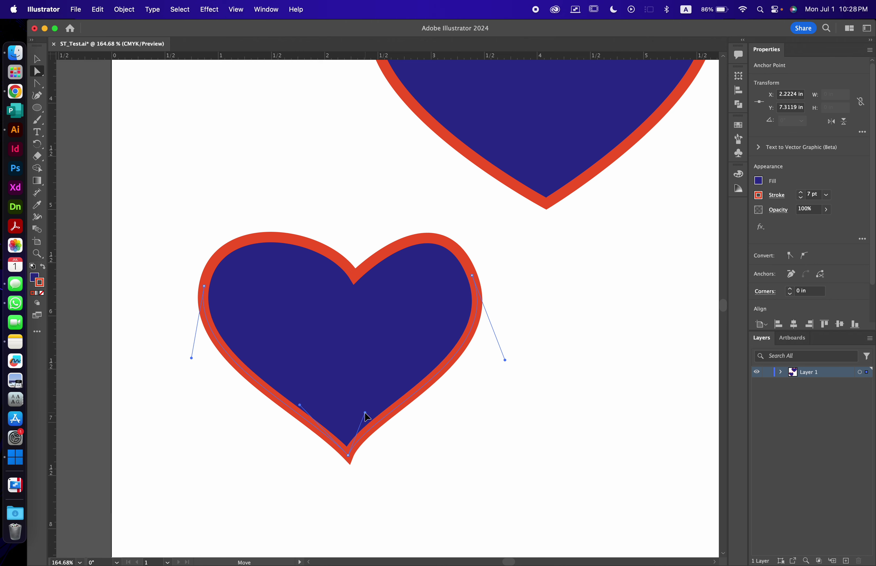
left_click_drag(301, 405, 328, 411)
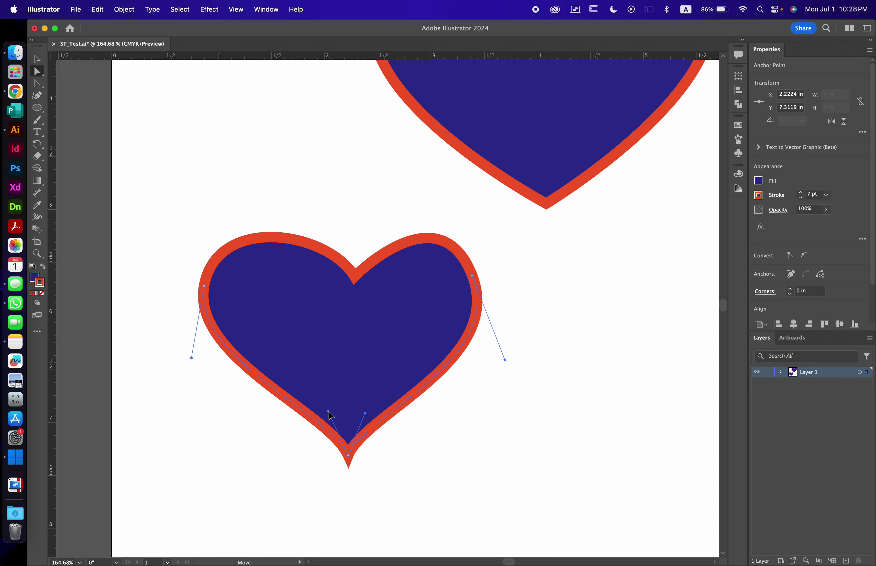
Refine the smaller heart's lobes by angling the outer anchors' upper handles, shift the left anchor inward and up, and deselect the path
left_click(472, 276)
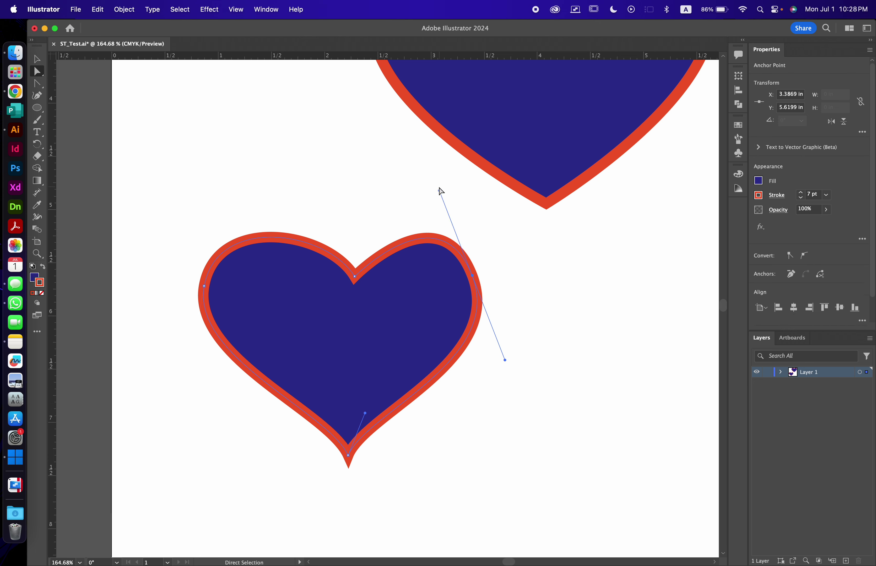
mouse_move(440, 191)
left_mouse_down()
mouse_move(456, 211)
mouse_move(431, 205)
left_mouse_up()
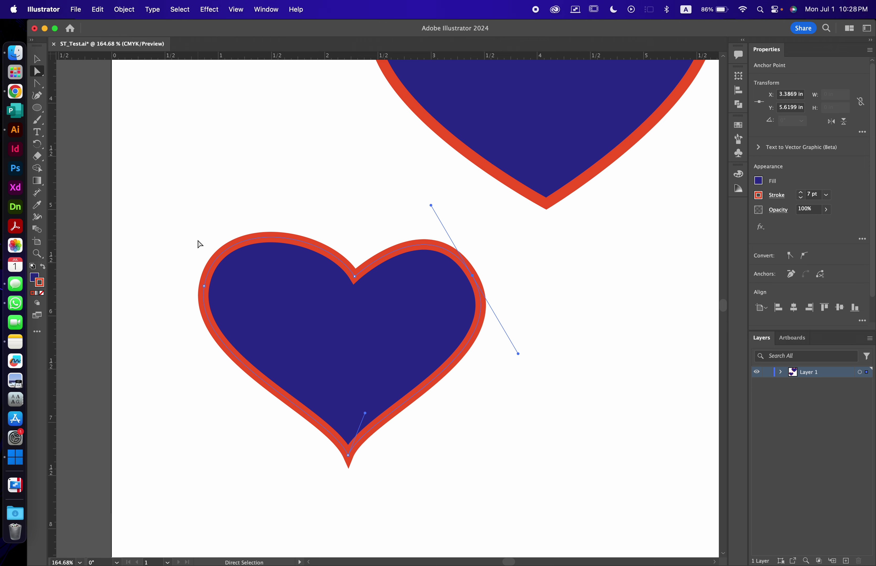
left_click(205, 284)
left_click_drag(217, 215, 232, 222)
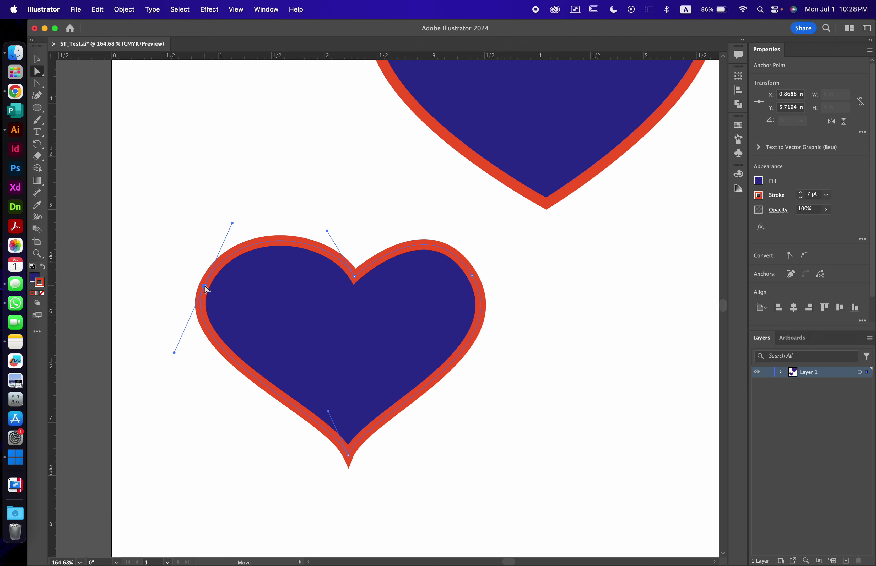
left_click_drag(207, 289, 229, 277)
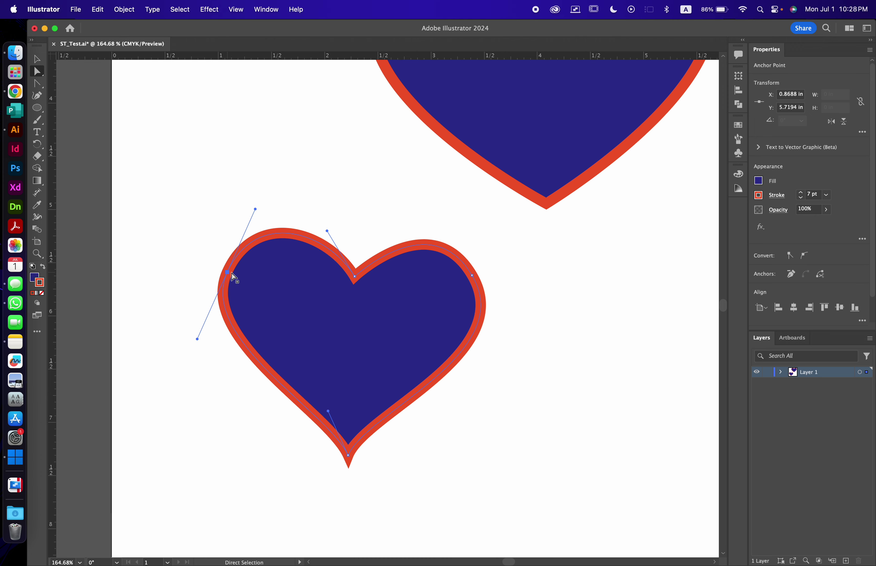
left_click(473, 275)
left_click_drag(431, 205, 427, 203)
left_click(371, 209)
Convert the larger heart's bottom corner to a smooth point with long, nearly horizontal handles using the Anchor Point tool, redoing the pull once
scroll(370, 209, "down", 5)
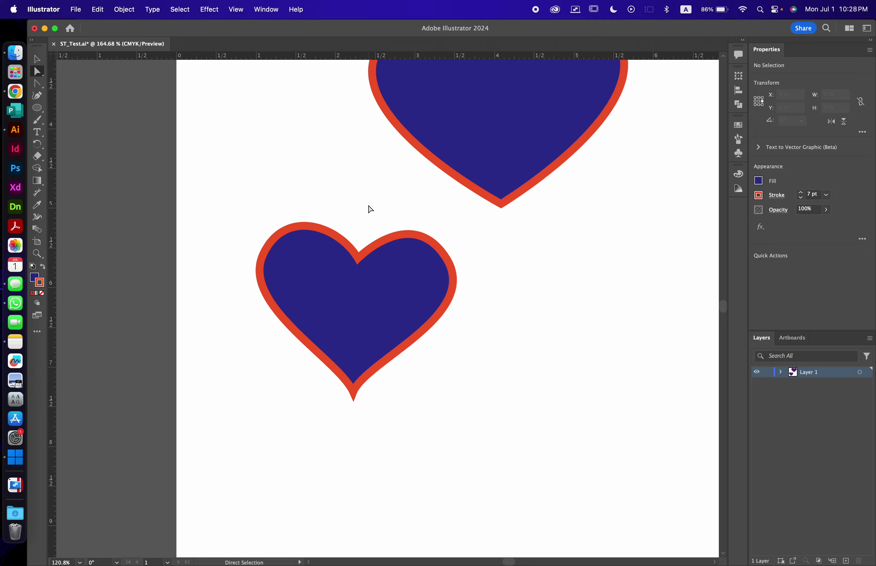
scroll(370, 209, "right", 3)
scroll(370, 208, "up", 6)
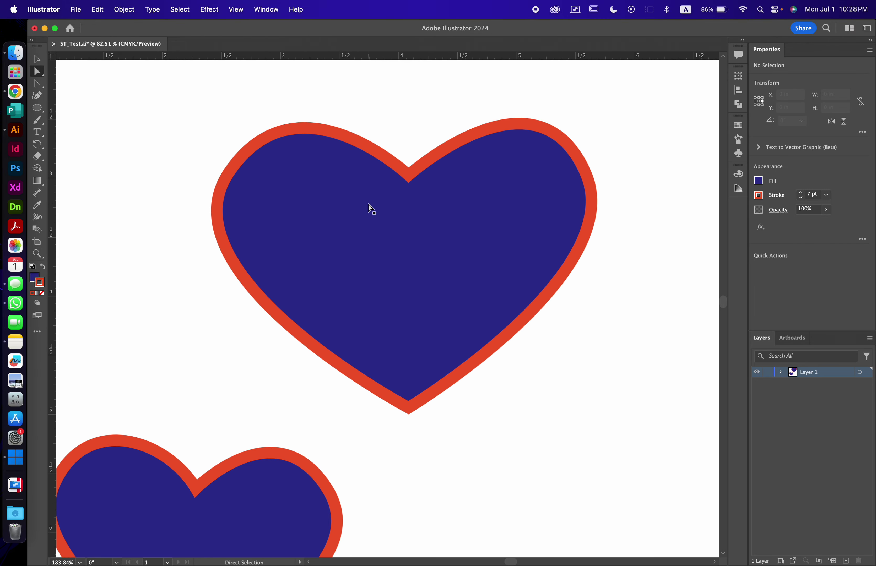
left_click(368, 206)
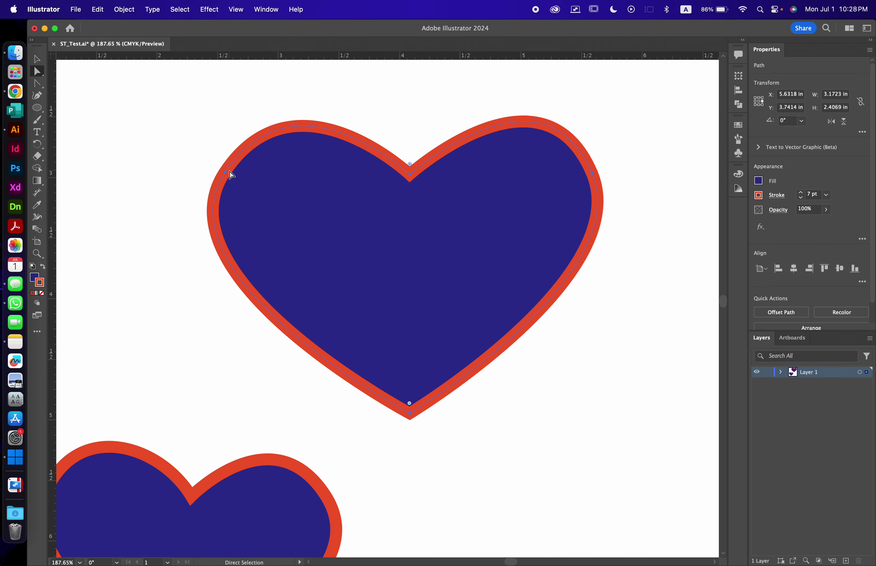
left_click(409, 415)
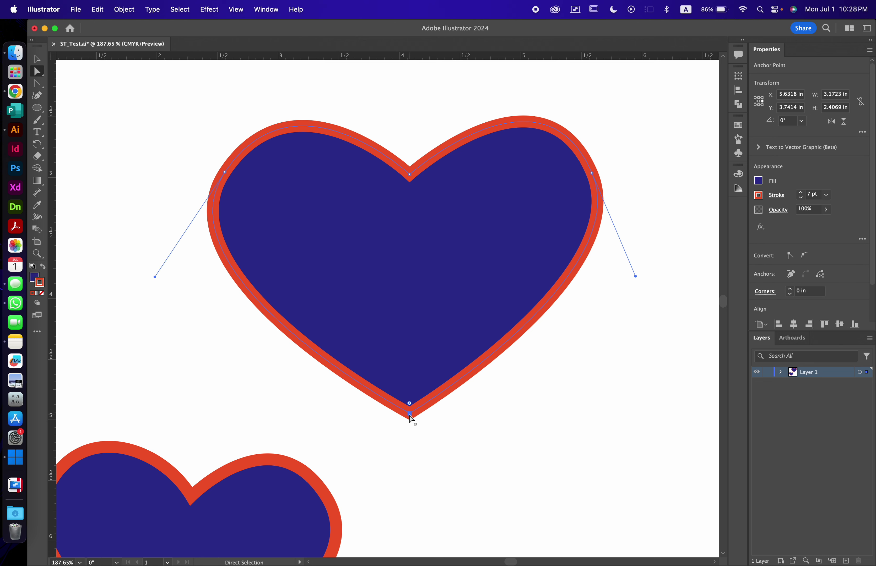
left_click(38, 85)
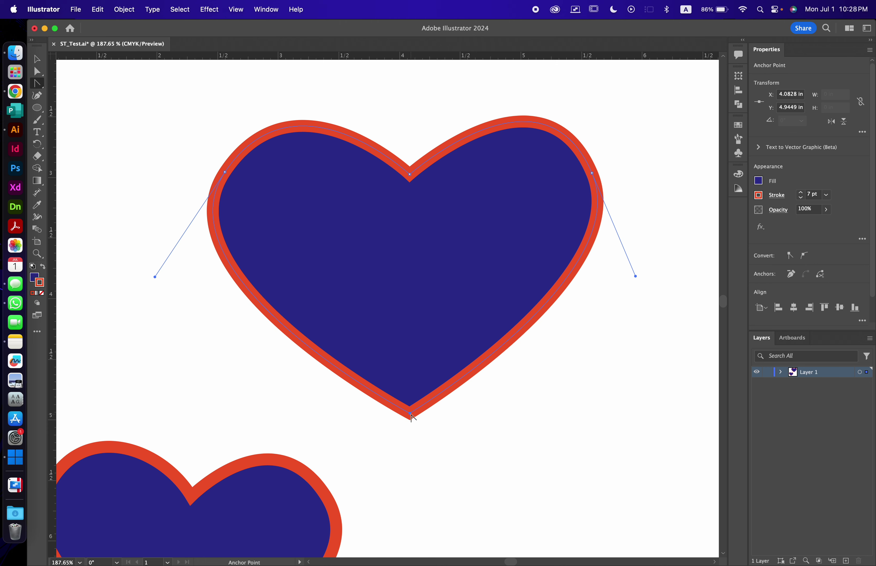
left_click_drag(411, 415, 444, 410)
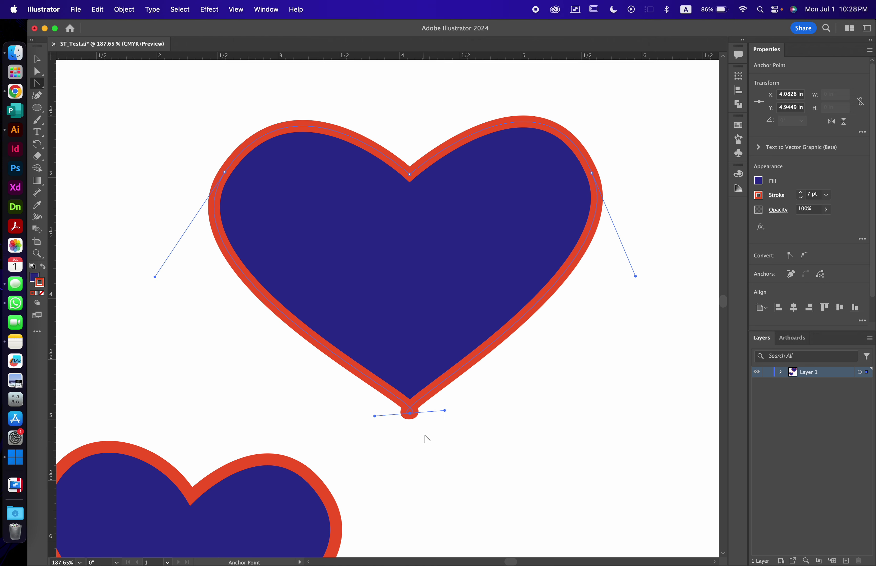
key("super+z")
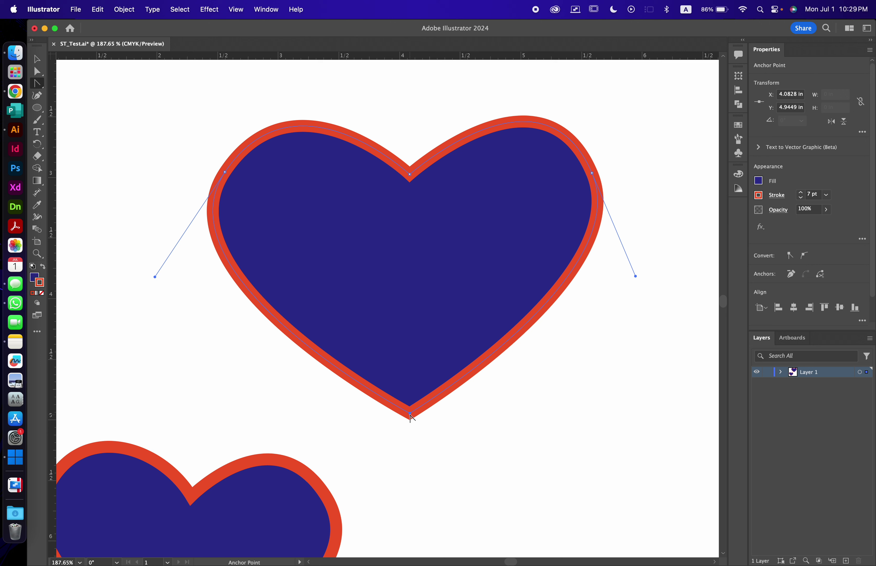
left_click_drag(411, 416, 315, 415)
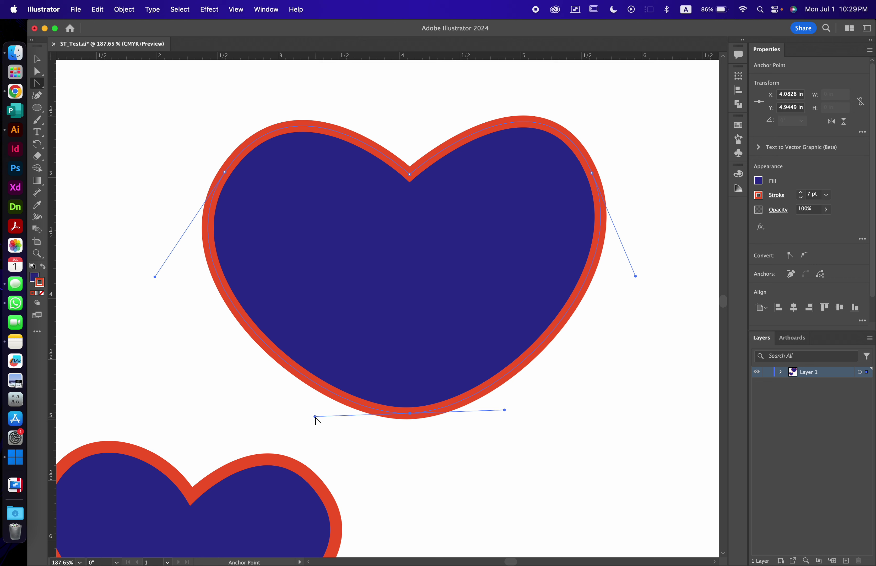
Bend both bottom handles of the larger heart upward independently to form a pointed tip, and deselect the path
left_click_drag(315, 415, 366, 367)
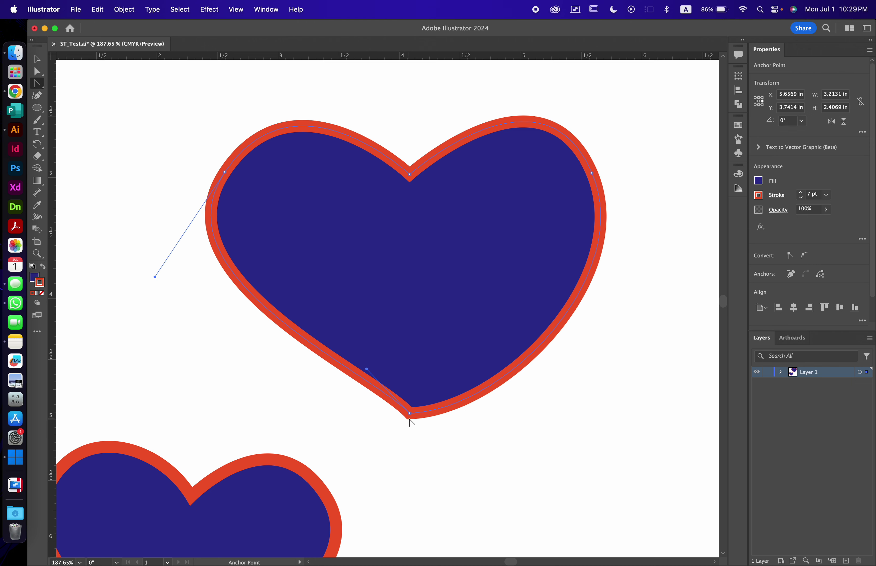
key("a")
left_click(411, 414)
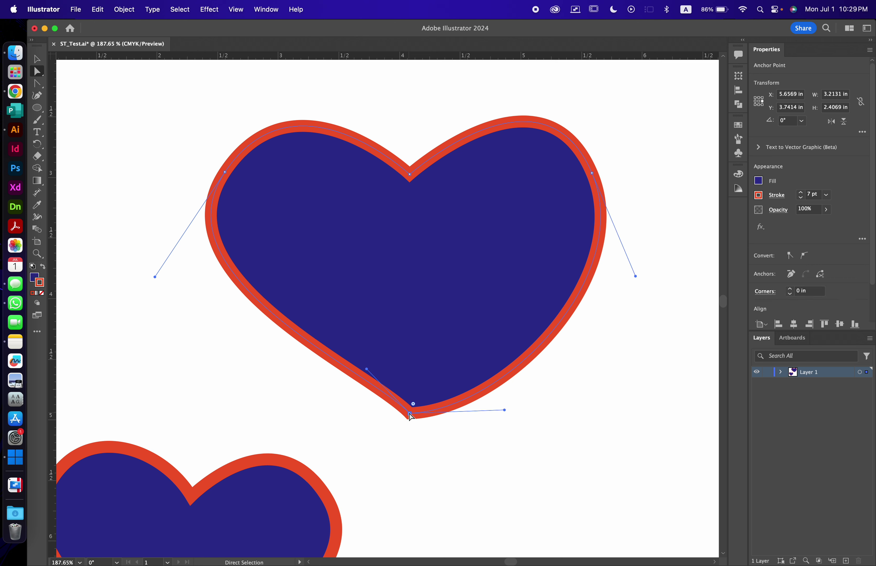
left_click_drag(506, 414, 436, 367)
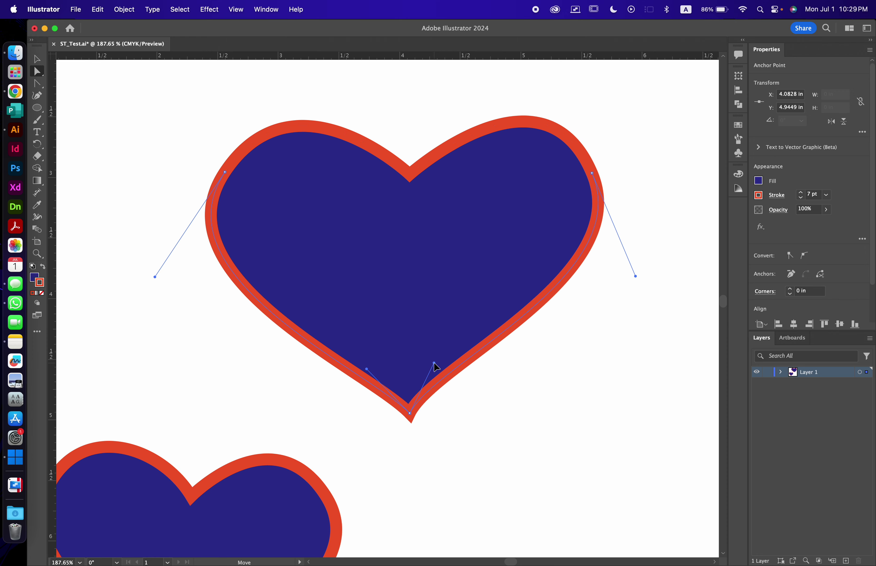
left_click(480, 418)
Activate the Pen tool and set the fill to magenta and the stroke to pink with CMYK values 0, 58, 0, 0
scroll(483, 451, "down", 5)
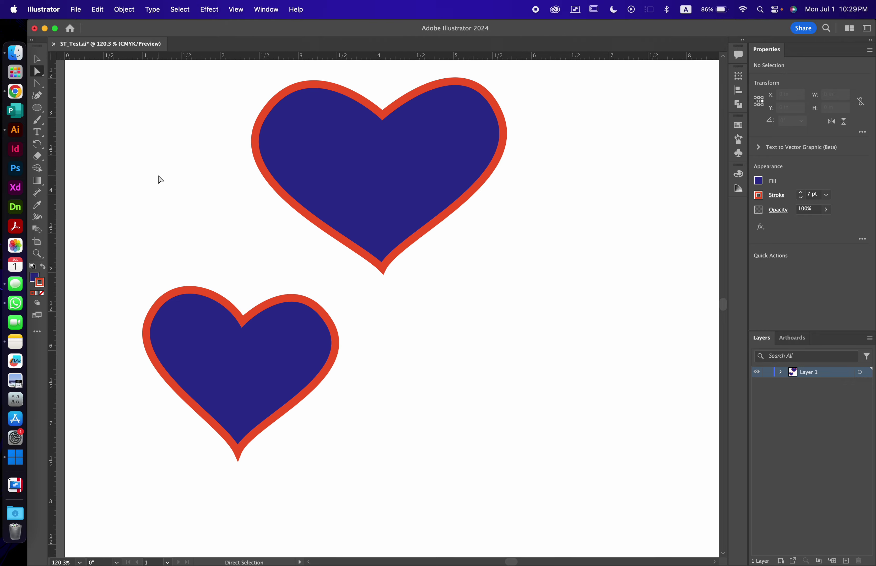
left_click(37, 84)
left_click(758, 181)
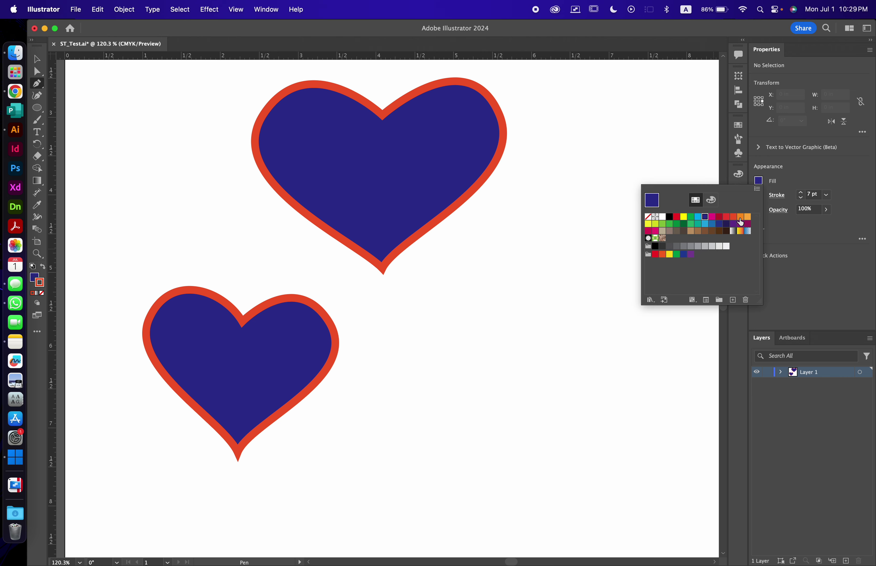
left_click(713, 217)
left_click(758, 195)
left_click(712, 215)
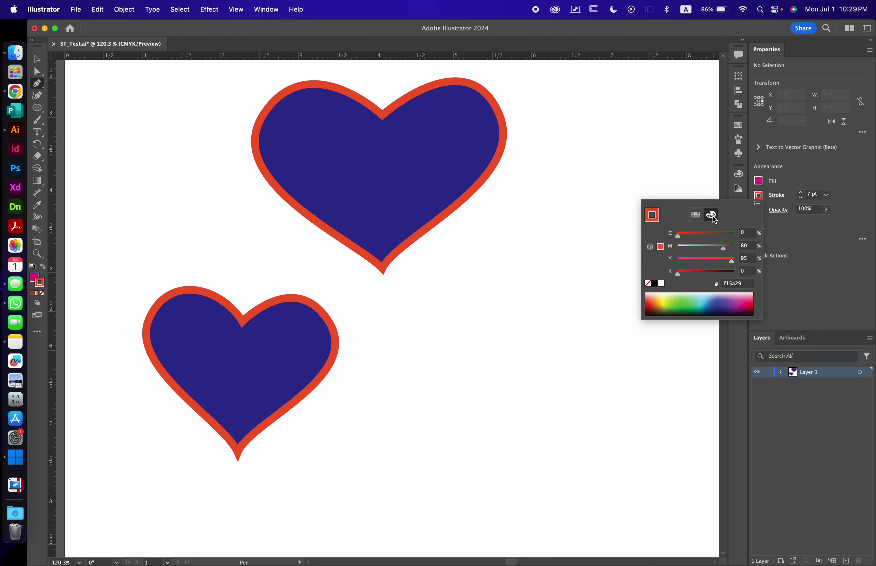
mouse_move(728, 260)
left_mouse_down()
mouse_move(672, 258)
mouse_move(709, 247)
left_mouse_up()
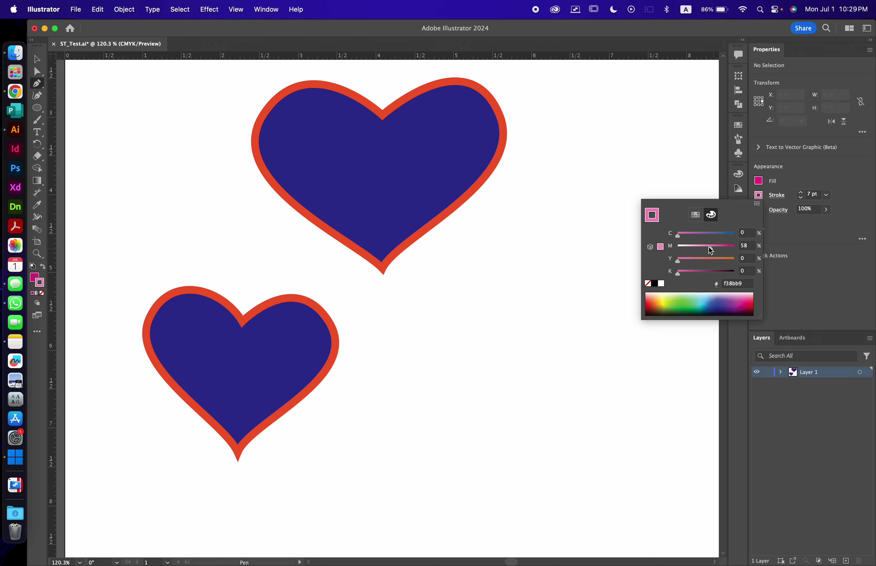
left_click(687, 163)
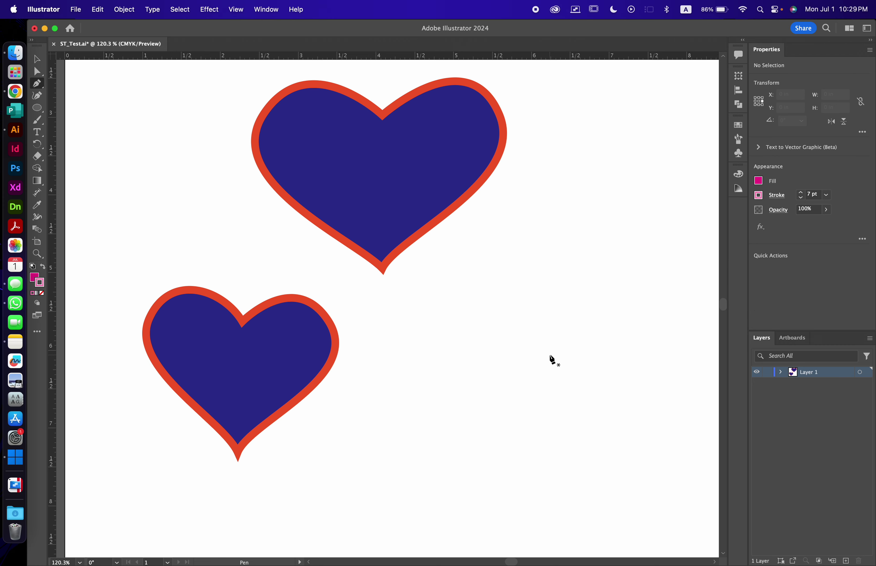
Draw a closed, downward-pointing triangle about 1.7 in tall beside the smaller heart, with an extra anchor point midway along its top edge
scroll(551, 359, "right", 5)
scroll(551, 359, "down", 2)
left_click(407, 295)
left_click(499, 294)
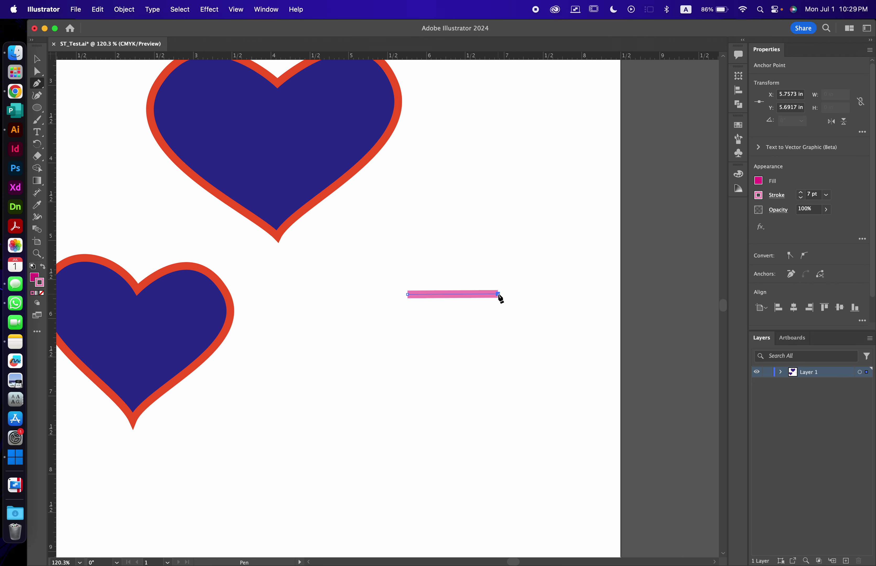
left_click(410, 423)
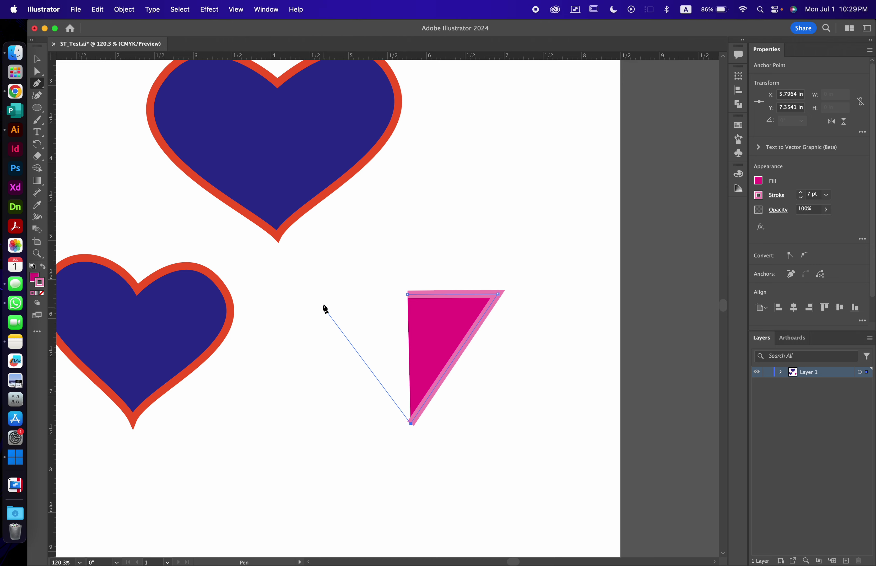
left_click(320, 299)
left_click(406, 294)
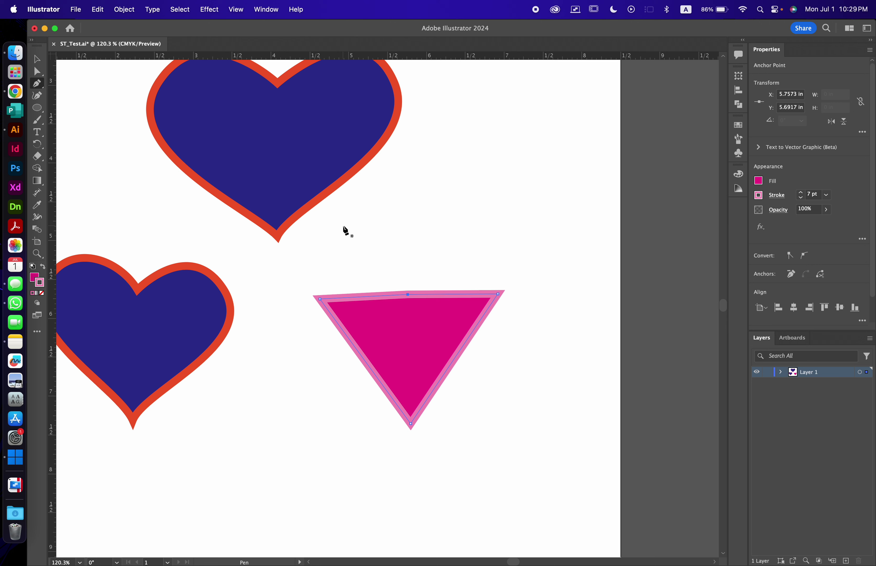
Convert the triangle's two upper corners to smooth points with the Anchor Point tool to form the heart's rounded lobes
key("shift+c")
left_click_drag(498, 296, 519, 349)
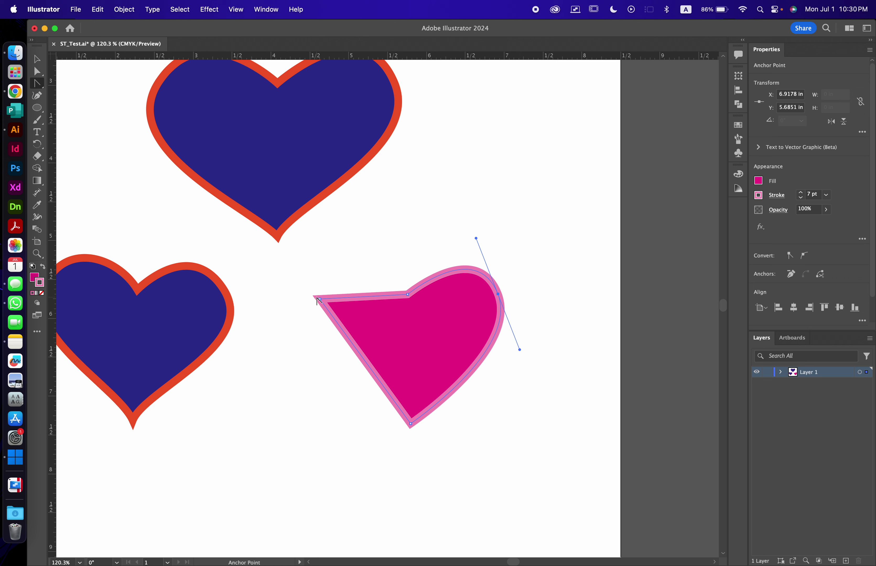
left_click_drag(319, 299, 341, 244)
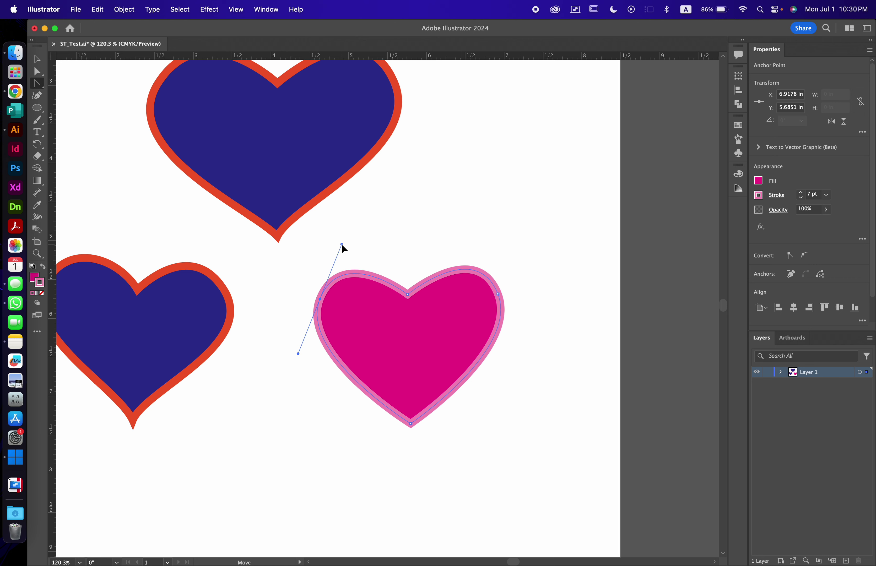
Give the magenta heart a curved, pointed tip by pulling out its bottom anchor's handles and angling both upward, and deselect the path
left_click(411, 425)
left_click_drag(411, 424, 395, 397)
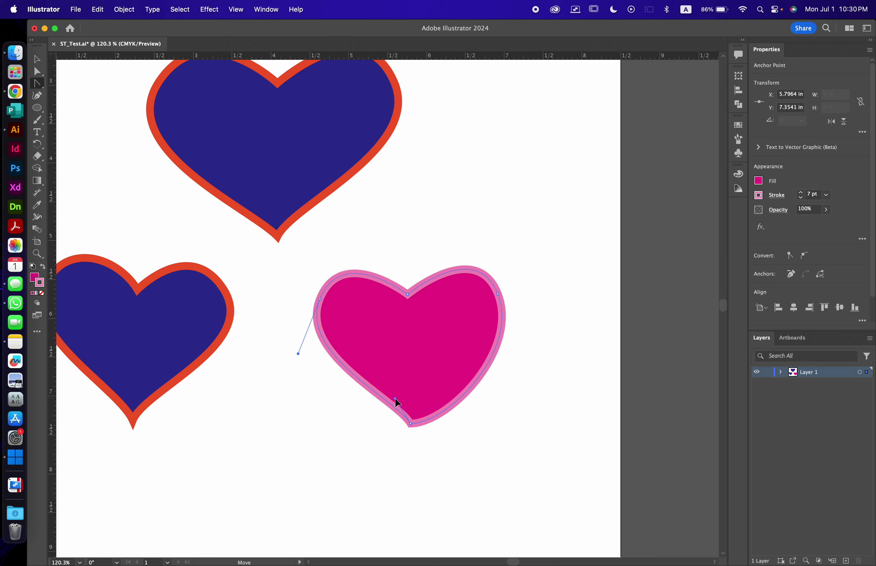
key("a")
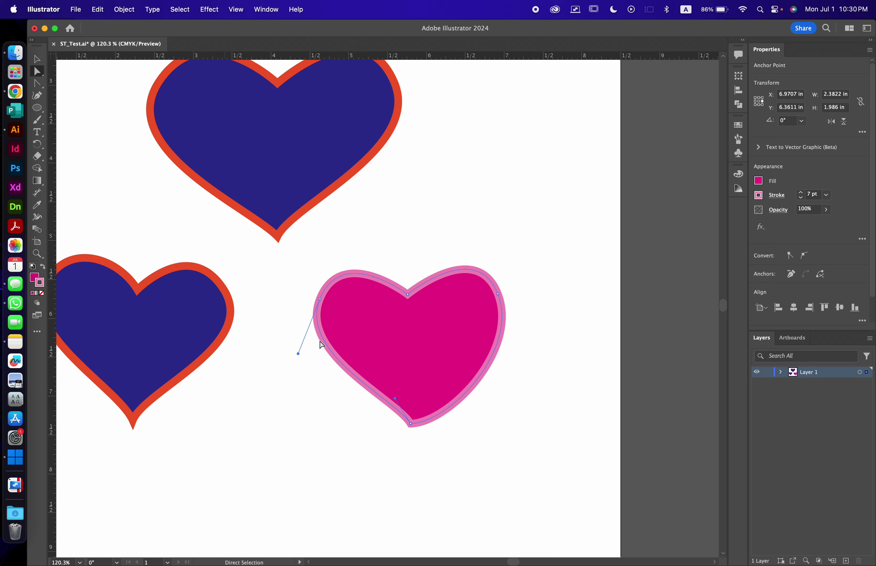
left_click(411, 424)
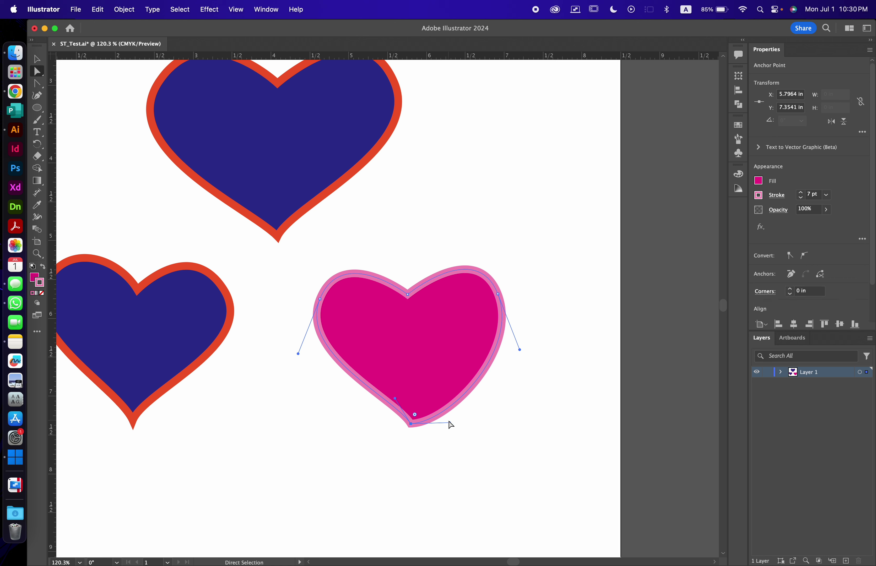
left_click_drag(449, 423, 422, 399)
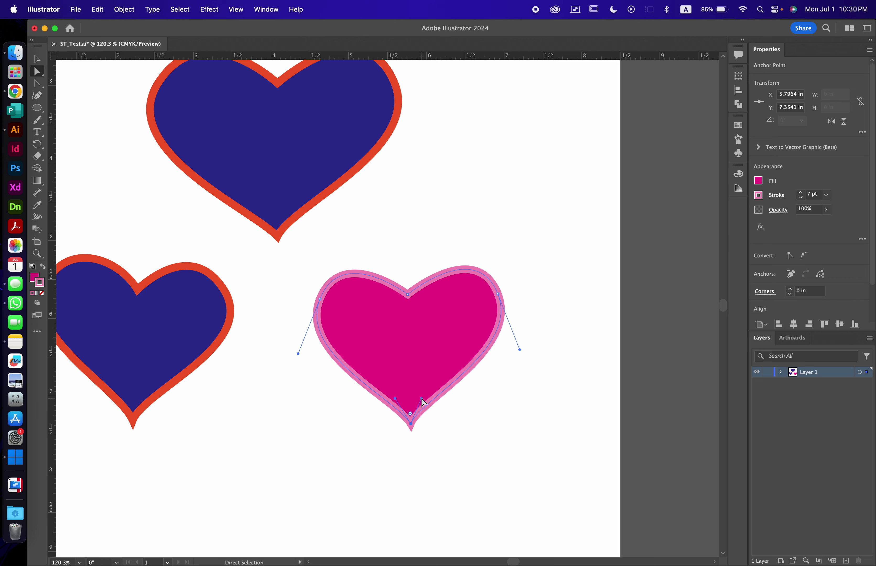
left_click(427, 434)
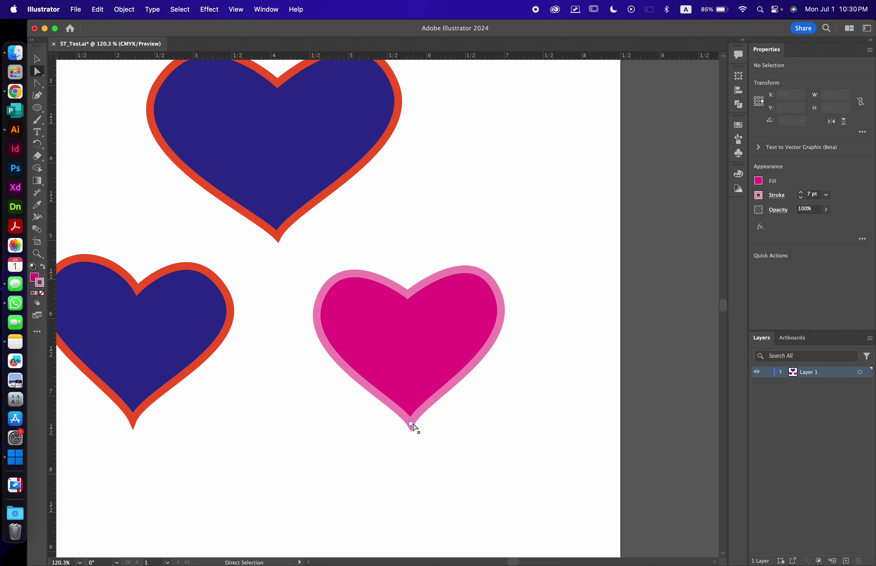
Lower the magenta heart's top notch anchor to about X 5.78 in, Y 5.84 in to deepen the dip between the lobes
left_click(413, 424)
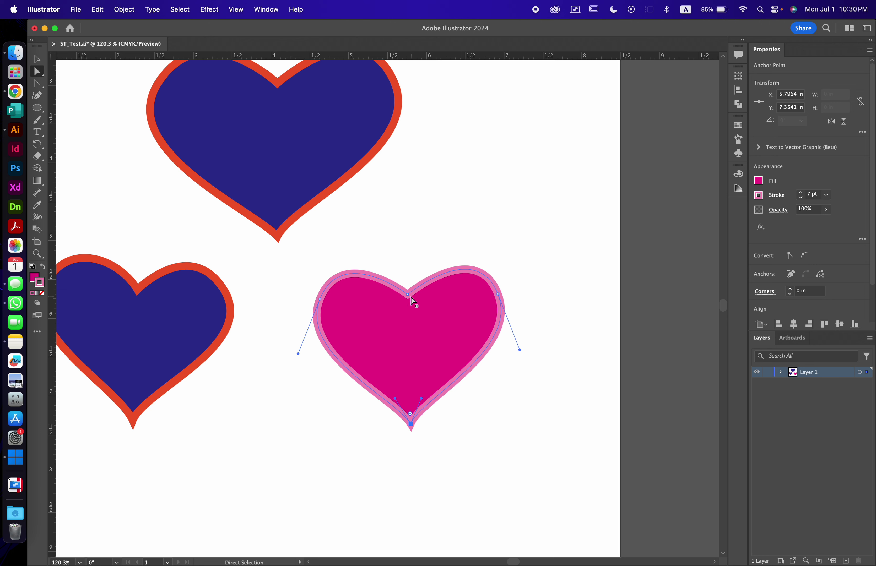
left_click_drag(409, 295, 410, 307)
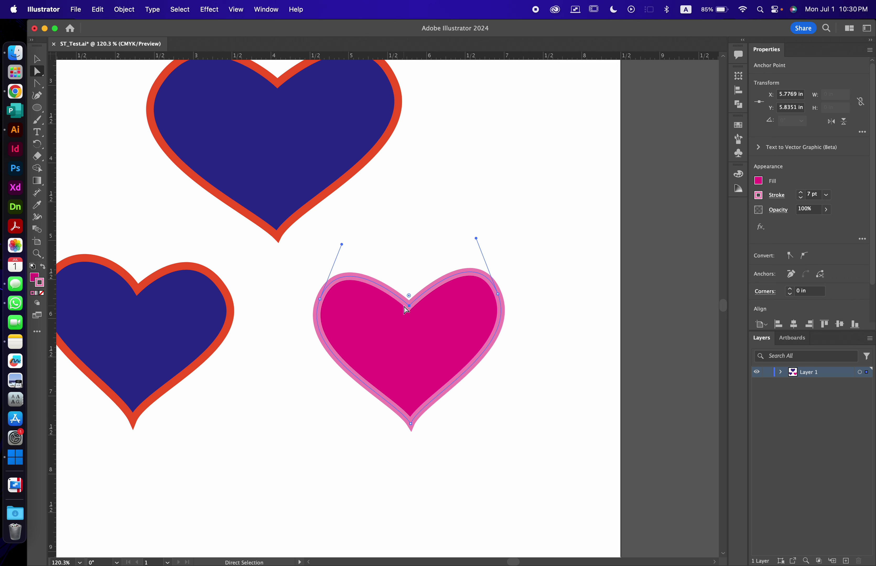
left_click(410, 415)
left_click(409, 306)
left_click(498, 294)
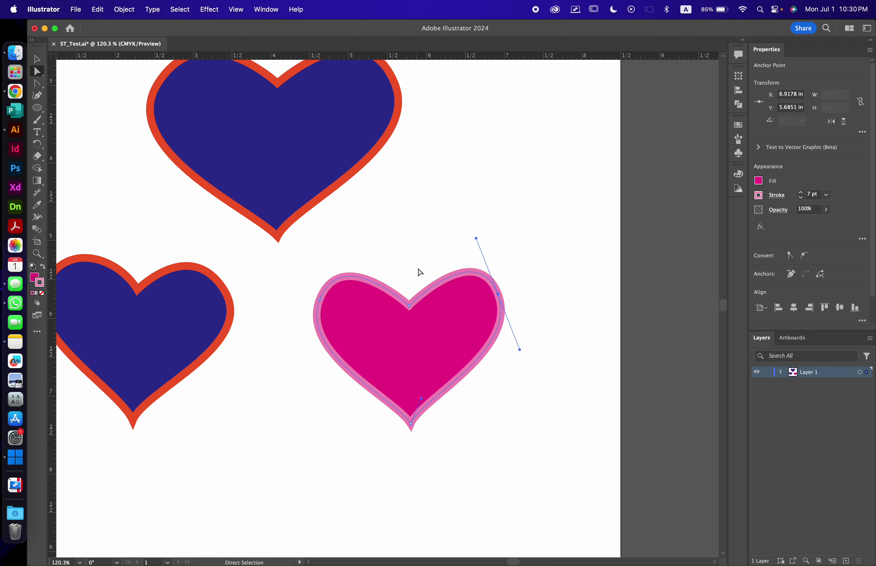
Try rounding the magenta heart's top notch to a corner radius of about 0.22 in, undo it, and deselect the path
left_click(409, 306)
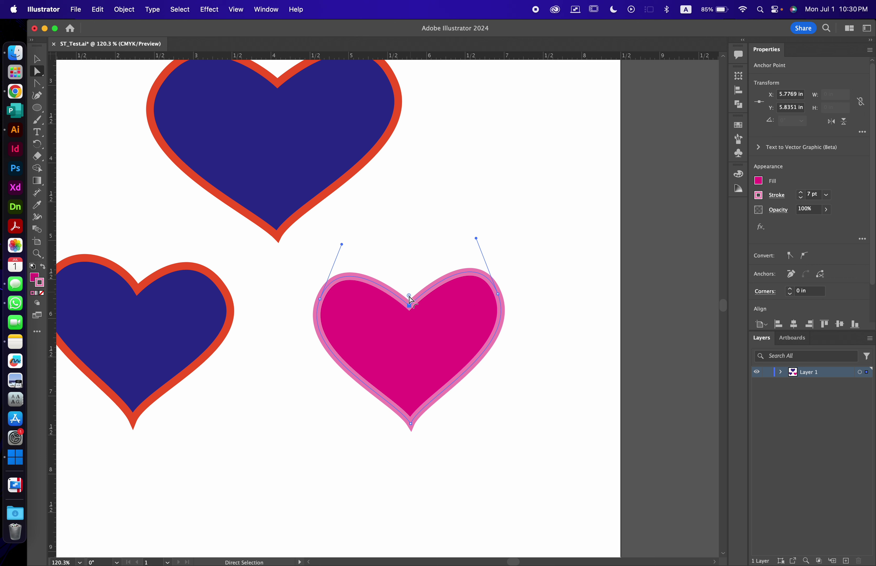
mouse_move(410, 297)
left_mouse_down()
mouse_move(411, 268)
mouse_move(409, 287)
left_mouse_up()
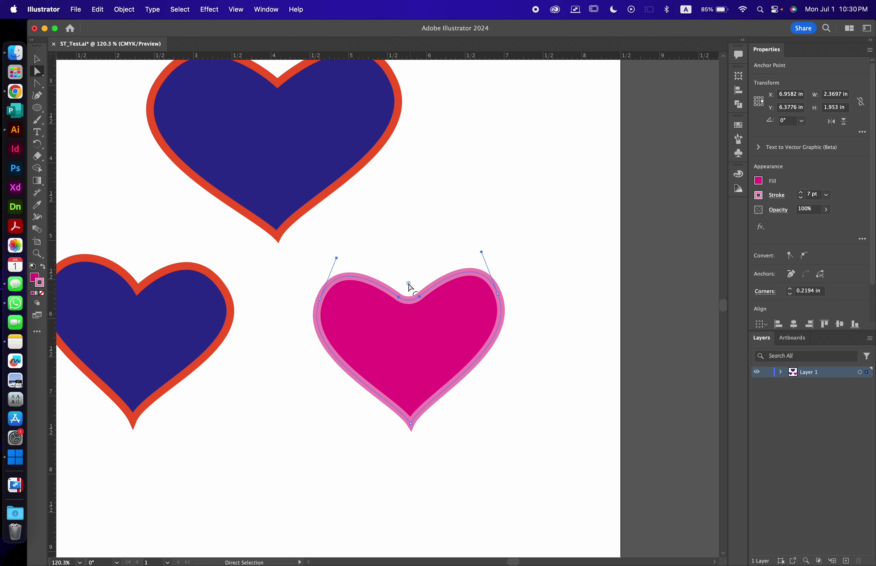
key("super+z")
key("super+z")
left_click(419, 246)
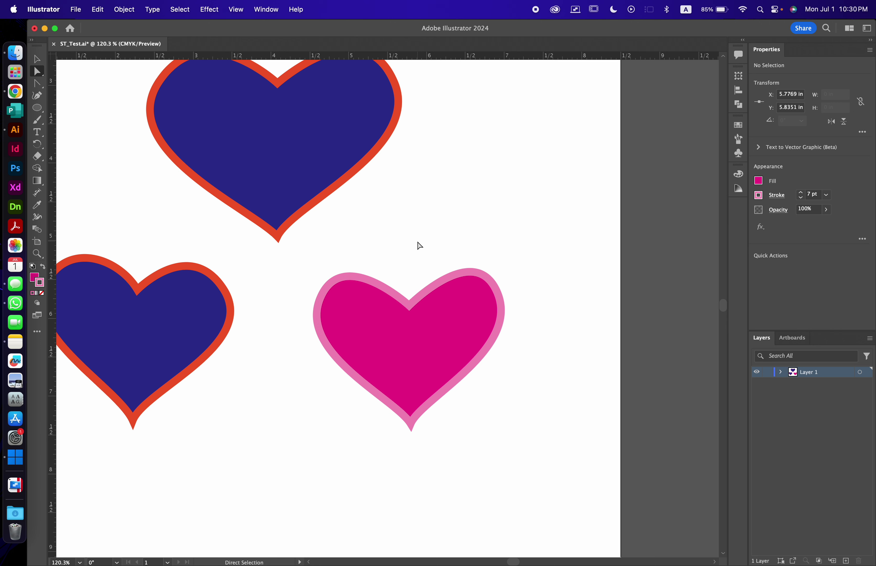
Convert the magenta heart's notch anchor to a smooth point with the Anchor Point tool, pulling out horizontal handles on both sides
left_click(410, 305)
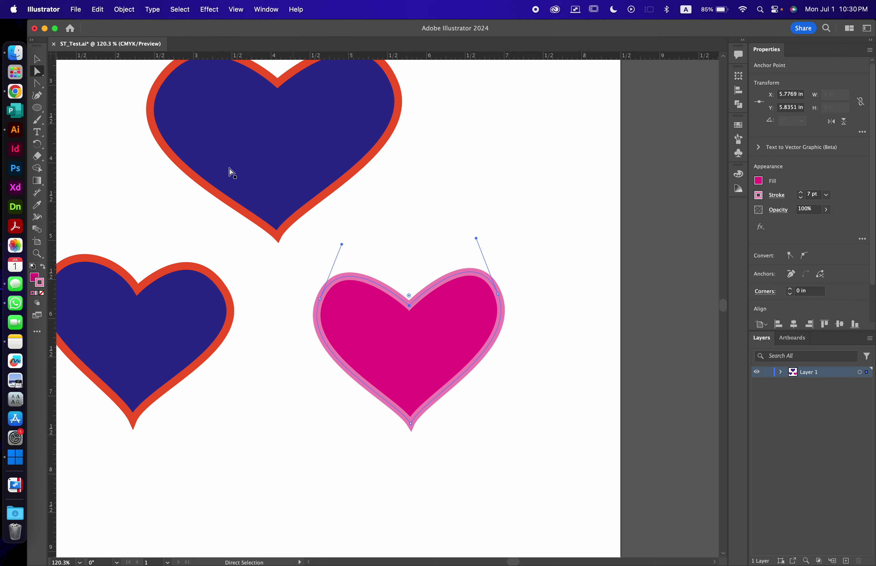
left_click(40, 85)
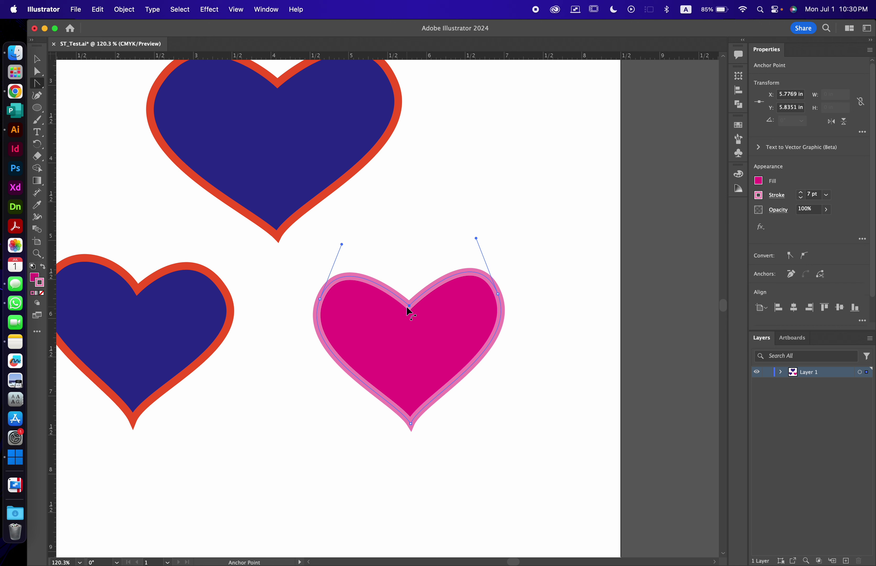
left_click_drag(409, 306, 430, 273)
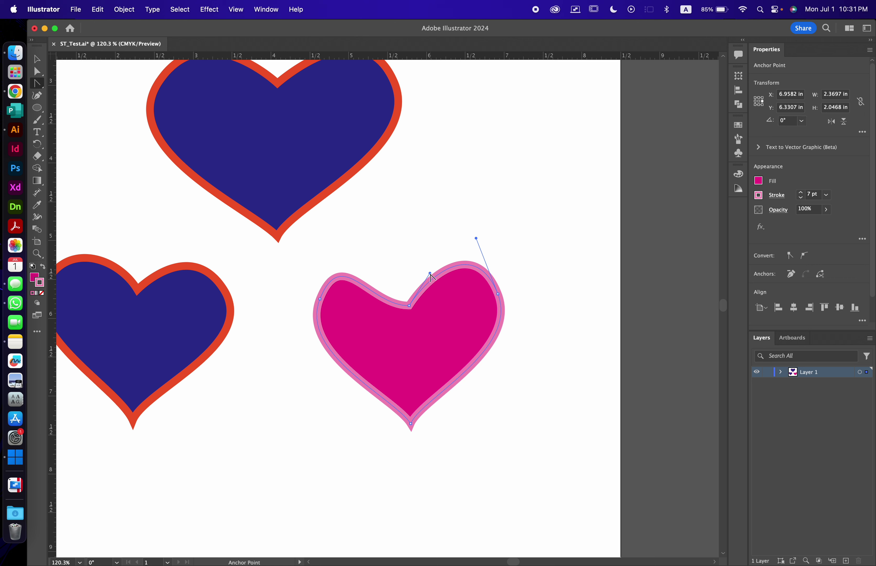
key("a")
left_click(410, 307)
left_click_drag(369, 306, 449, 305)
left_click(431, 279)
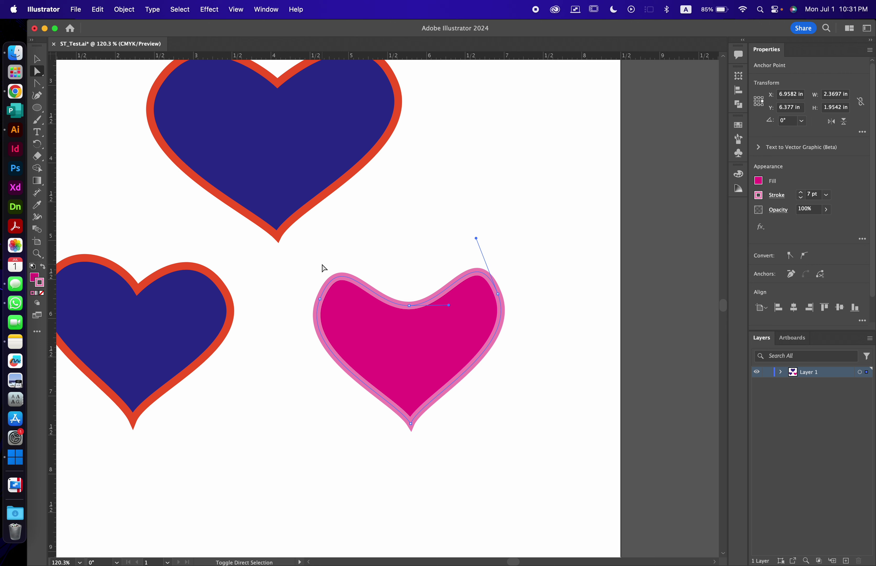
Angle the notch anchor's two handles upward independently to restore a sharp dip between fuller, rounded lobes
key("shift+c")
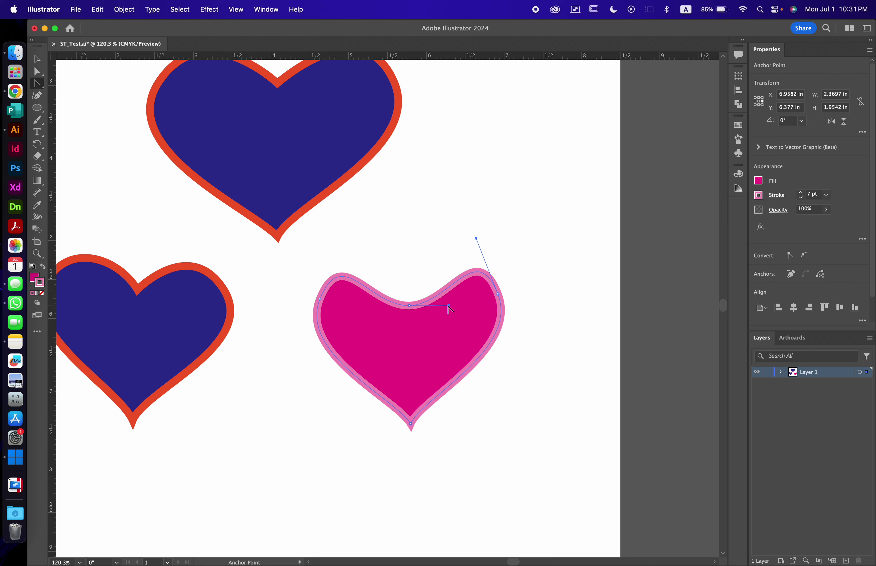
left_click_drag(448, 307, 439, 281)
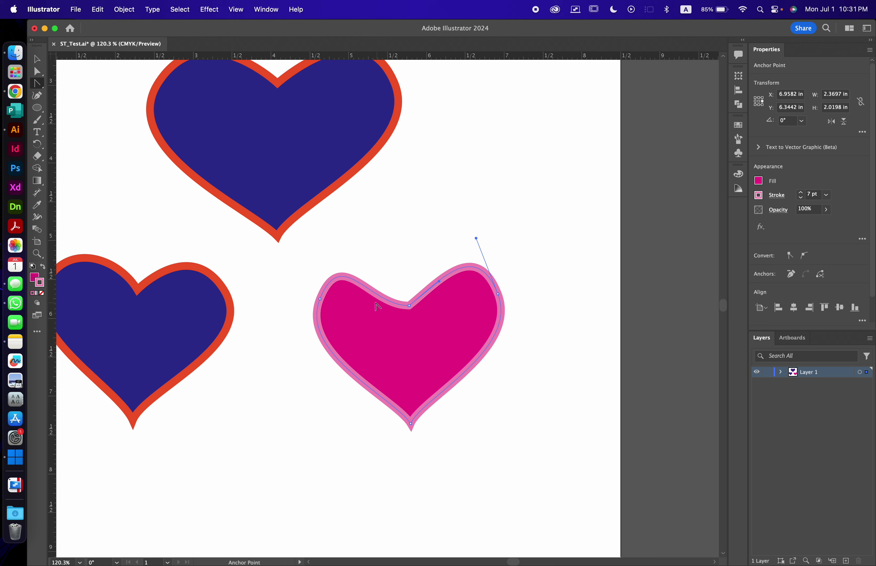
left_click_drag(409, 306, 437, 308)
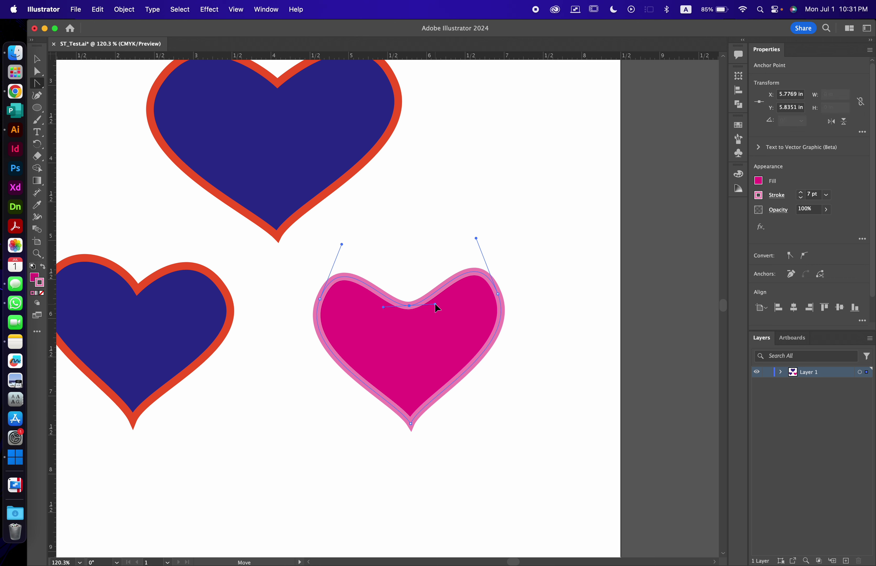
key("cmd+z")
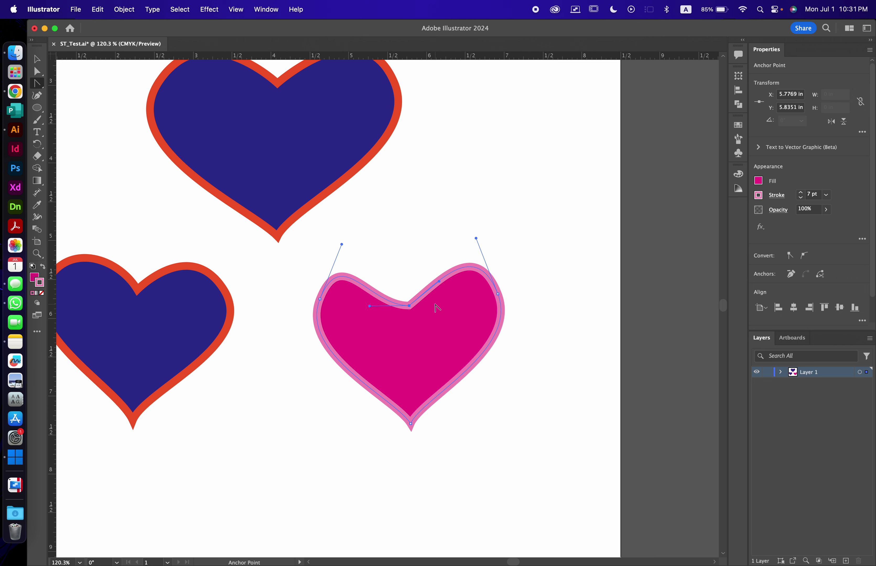
key("a")
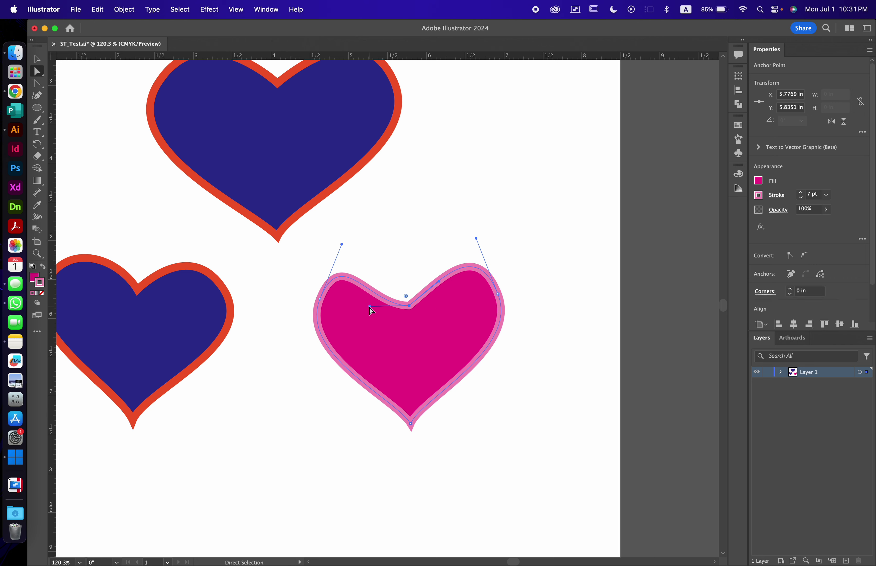
left_click_drag(369, 306, 384, 274)
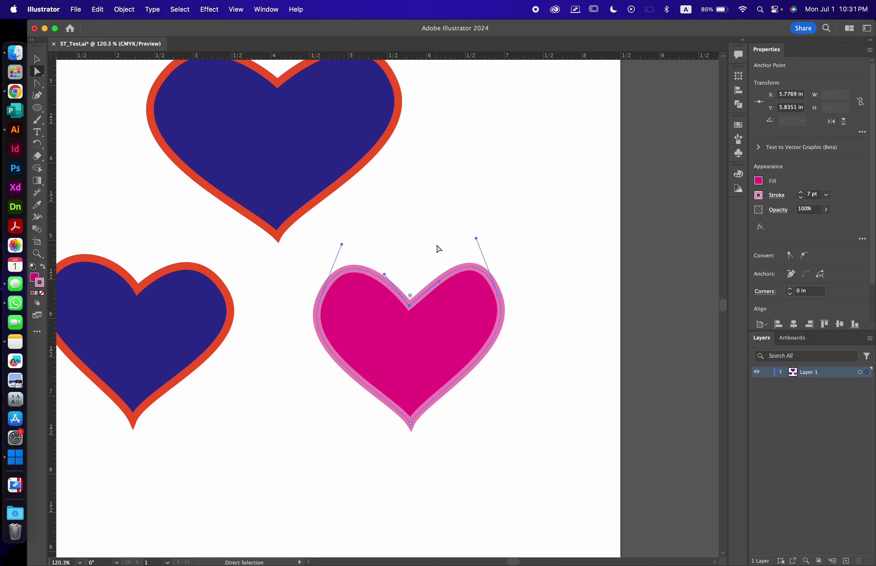
Shorten the upper direction handle of the magenta heart's right lobe to lower its curve, and deselect the path
mouse_move(477, 239)
left_mouse_down()
mouse_move(483, 260)
mouse_move(477, 256)
left_mouse_up()
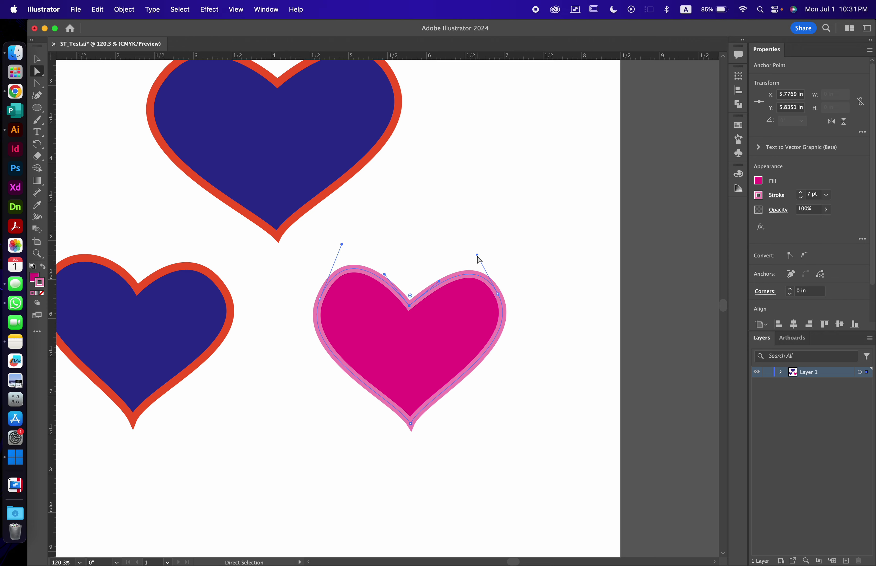
left_click(415, 244)
scroll(415, 244, "down", 5)
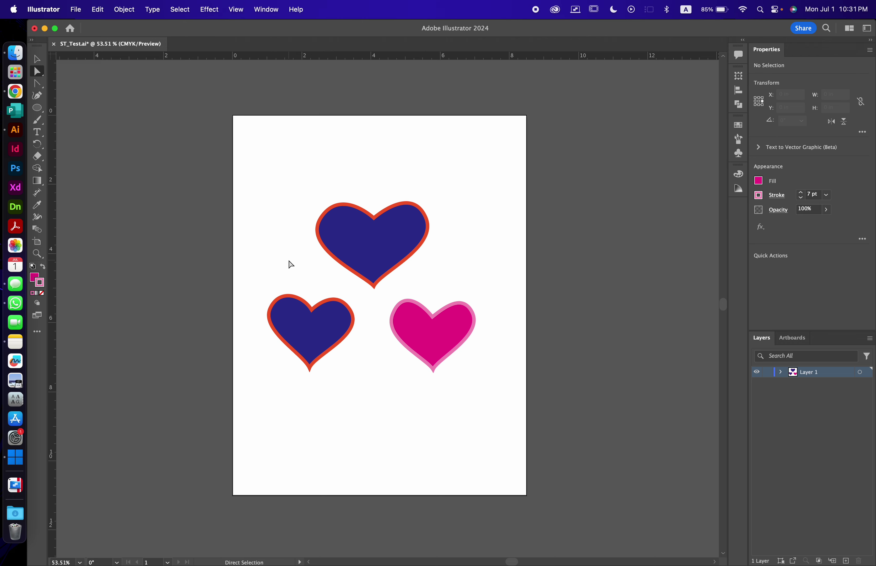
Save the document under the new name ST_Hearts.ai in the Grapich Design Class folder, in Illustrator 2020 format with PDF compatibility
left_click(76, 11)
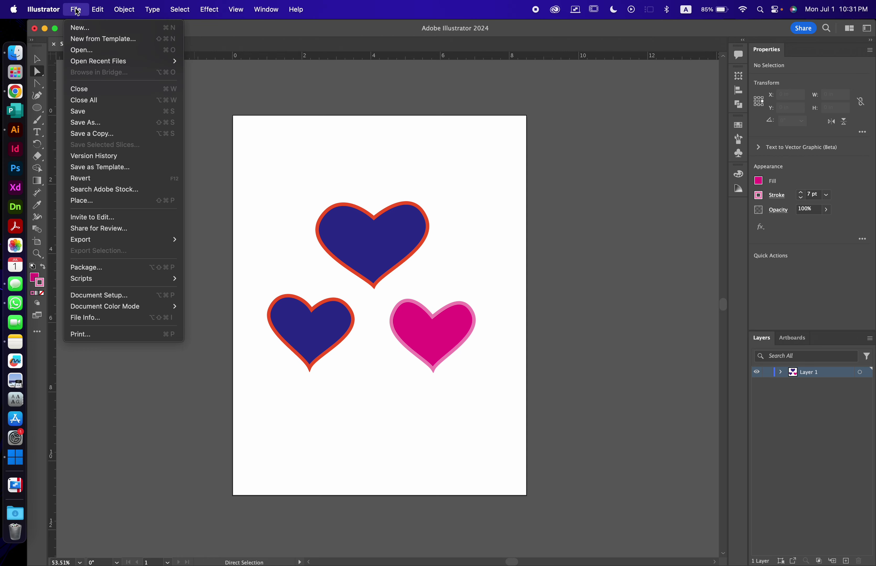
left_click(106, 124)
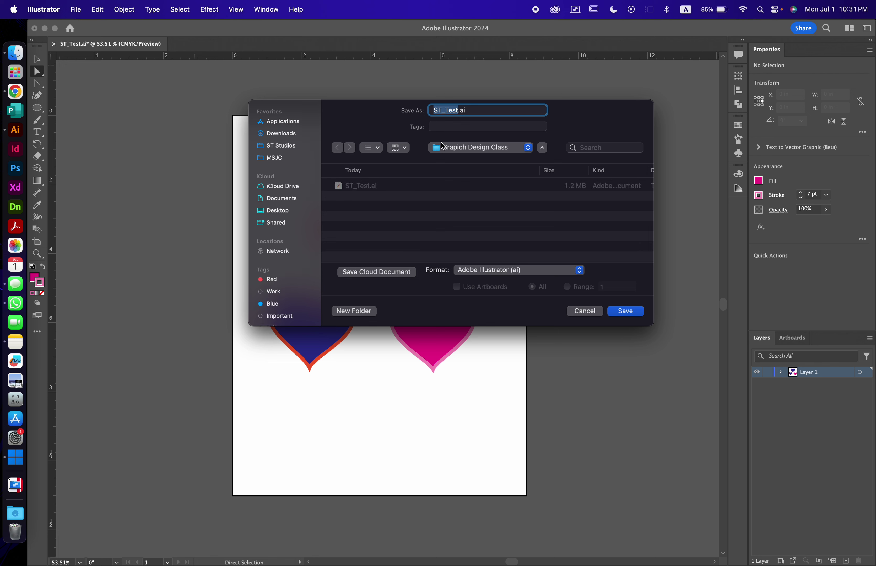
key("Right")
key("BackSpace")
key("BackSpace")
key("BackSpace")
key("BackSpace")
type("Hearts")
left_click(625, 312)
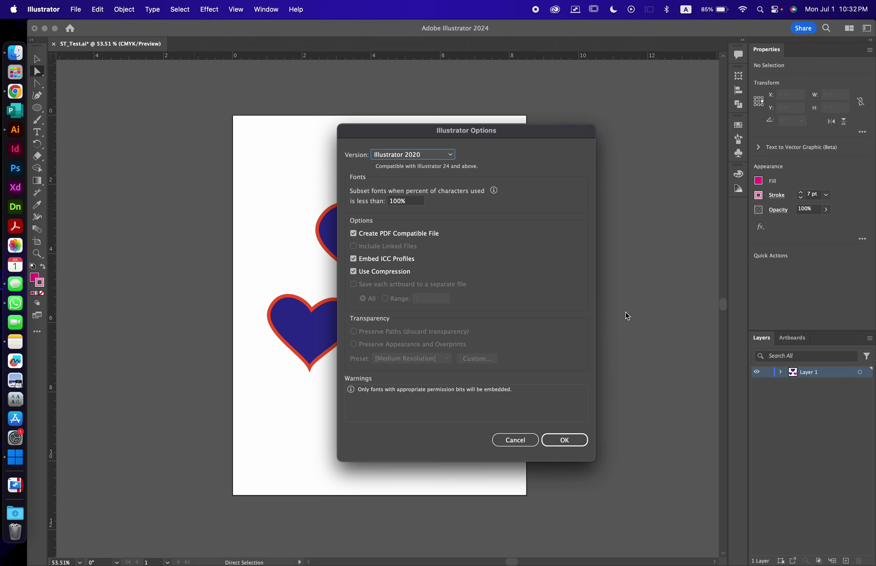
left_click(573, 439)
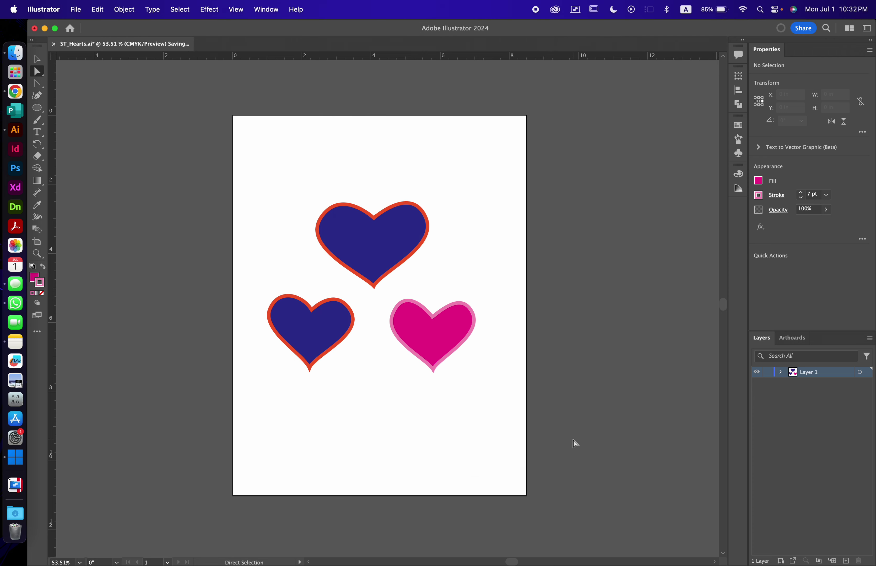
Start exporting the artwork in JPEG format as ST_Hearts.jpg to the Grapich Design Class folder
left_click(74, 10)
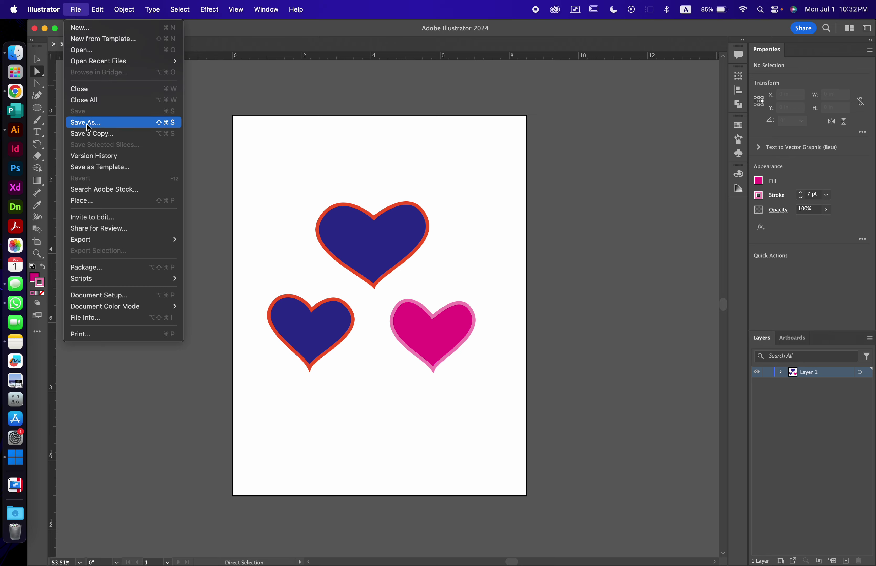
mouse_move(88, 240)
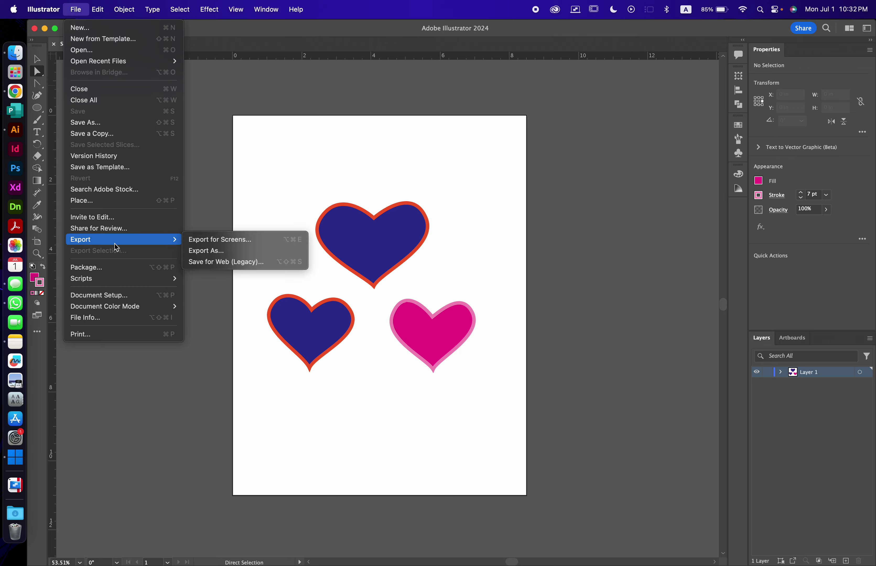
left_click(201, 252)
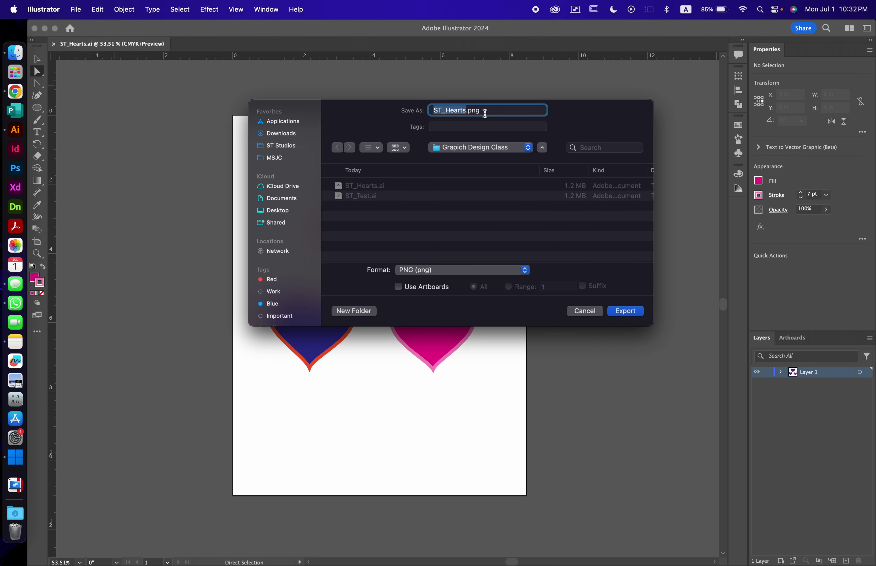
left_click(524, 270)
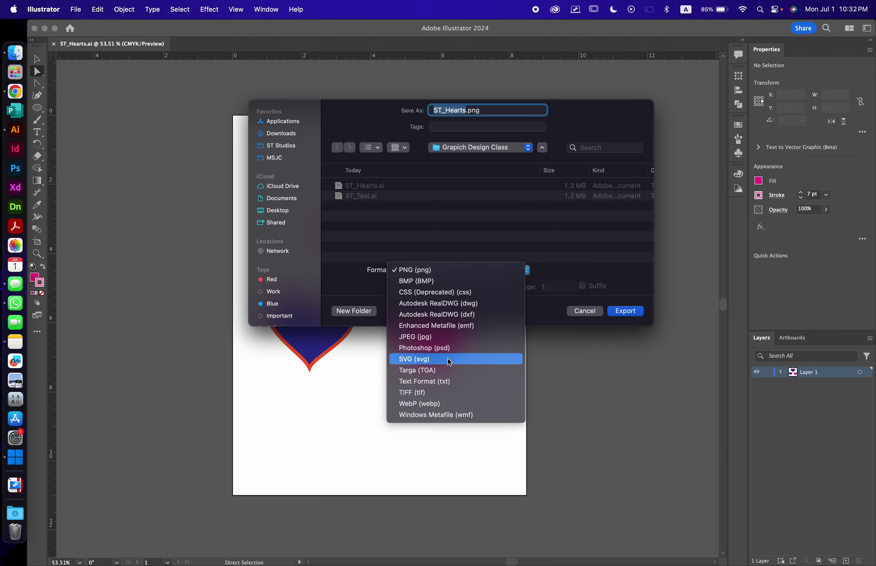
left_click(438, 337)
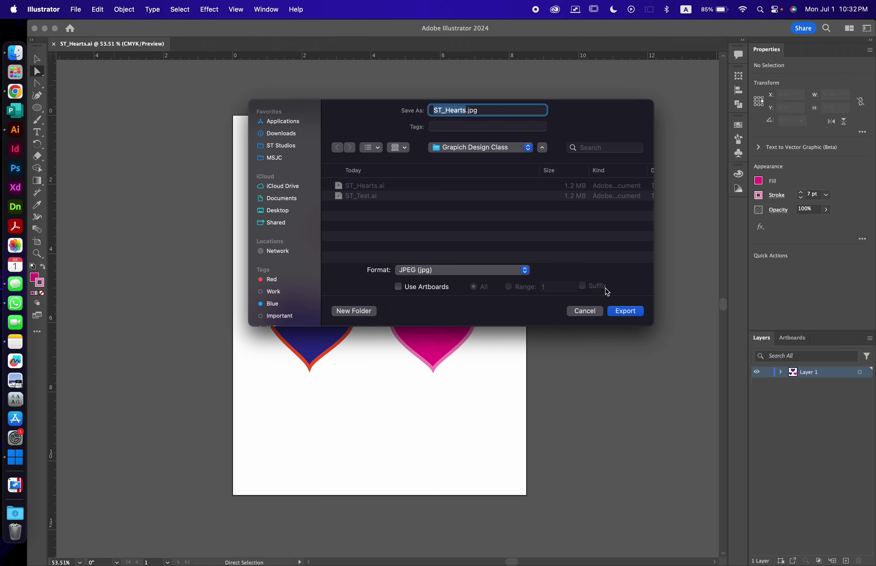
left_click(626, 311)
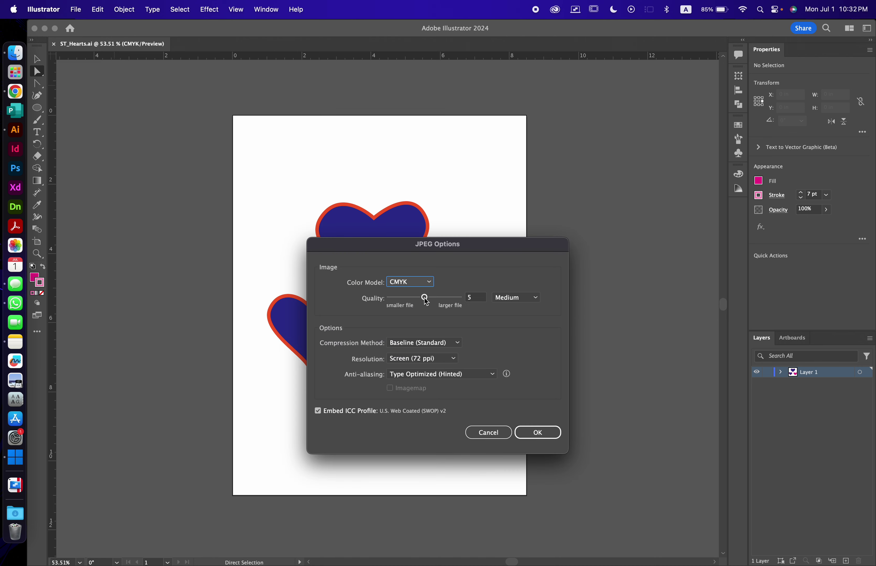
Set the JPEG quality to 8 (Maximum) and complete the export with the CMYK color model at 72 ppi
left_click_drag(425, 298, 448, 301)
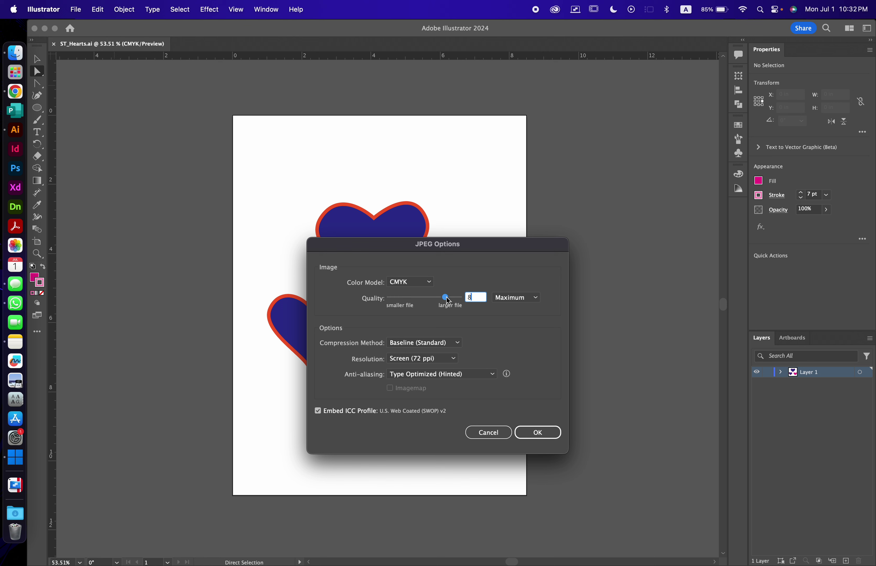
left_click(533, 436)
left_click(536, 433)
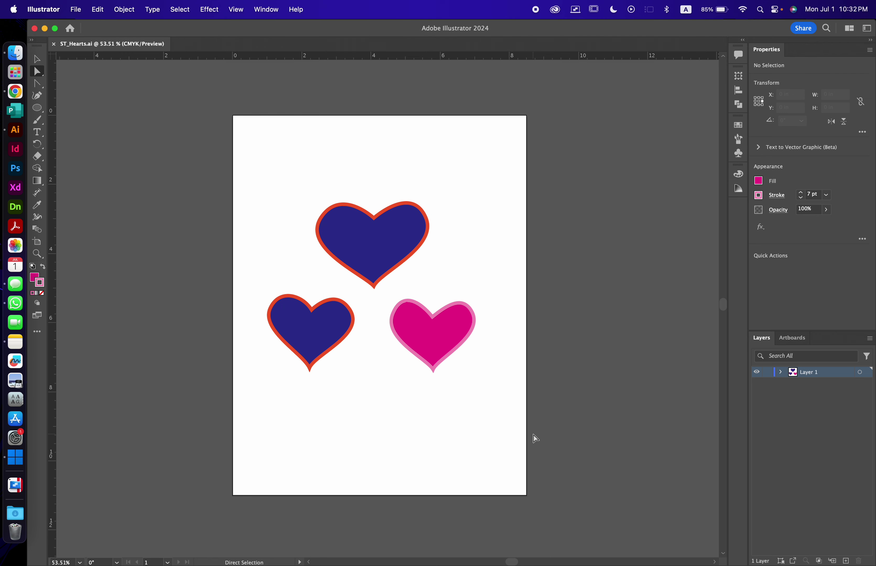